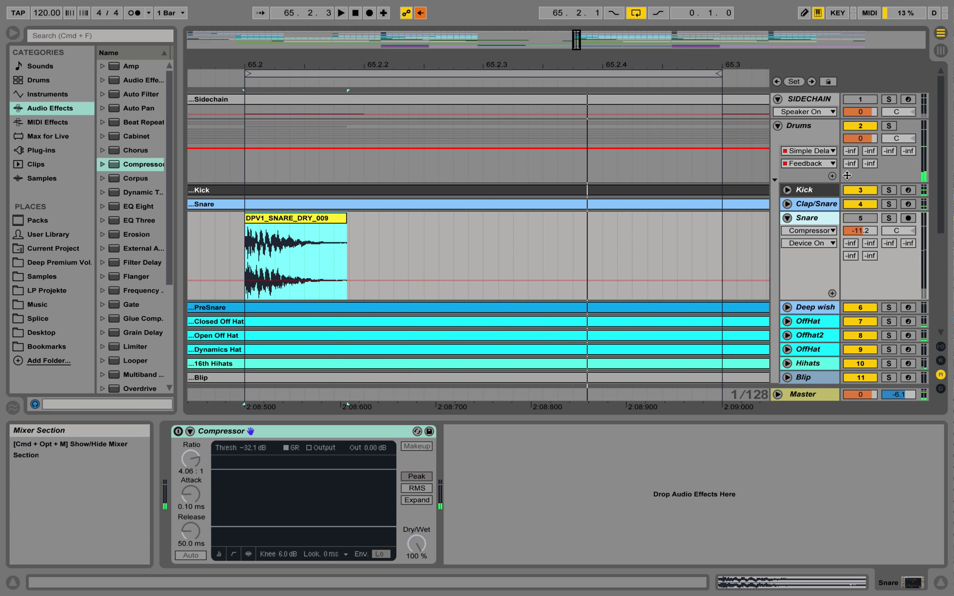
Step: Solo the Snare track and preview DPV1_SNARE_DRY_009.wav from Deep Premium Vol.'s SNARE_DRY folder
left_click(817, 218)
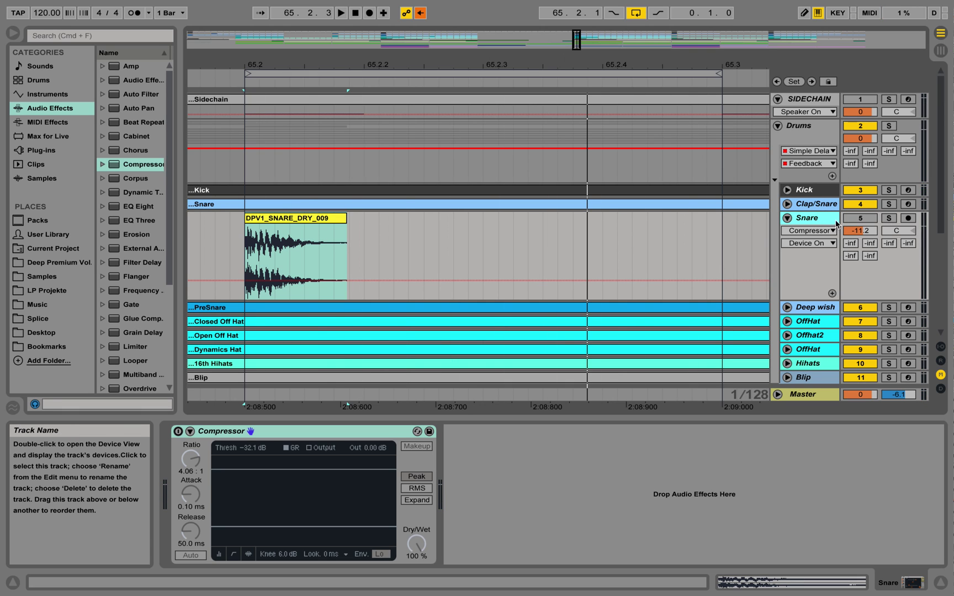
left_click(888, 218)
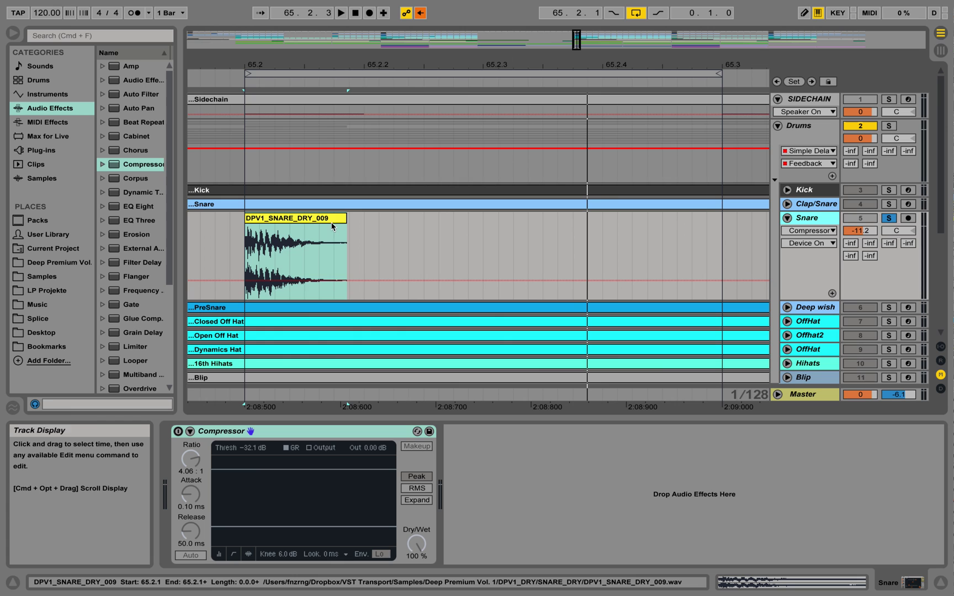
left_click(46, 263)
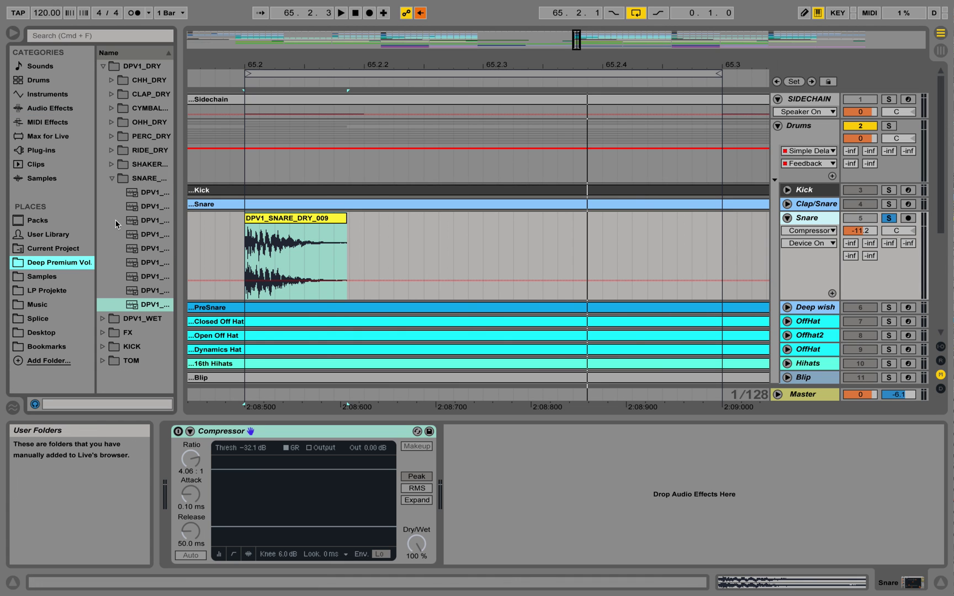
left_click_drag(183, 242, 269, 242)
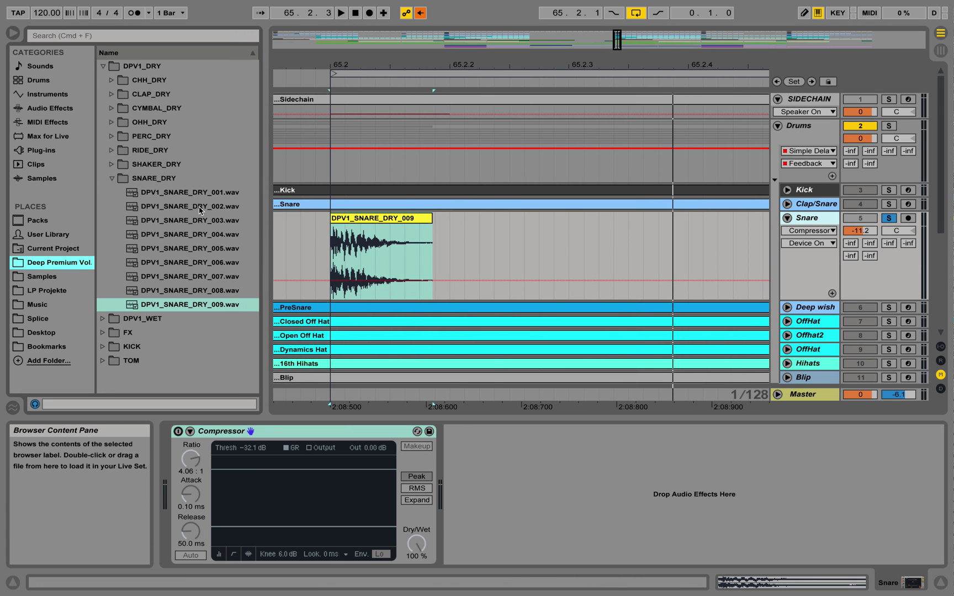
left_click(149, 180)
left_click(187, 304)
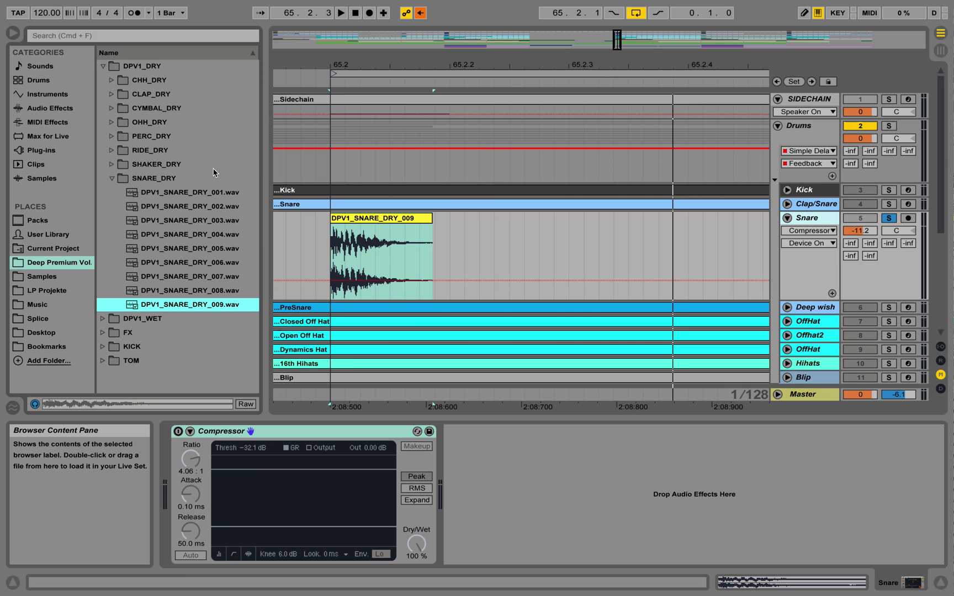
left_click_drag(265, 194, 176, 196)
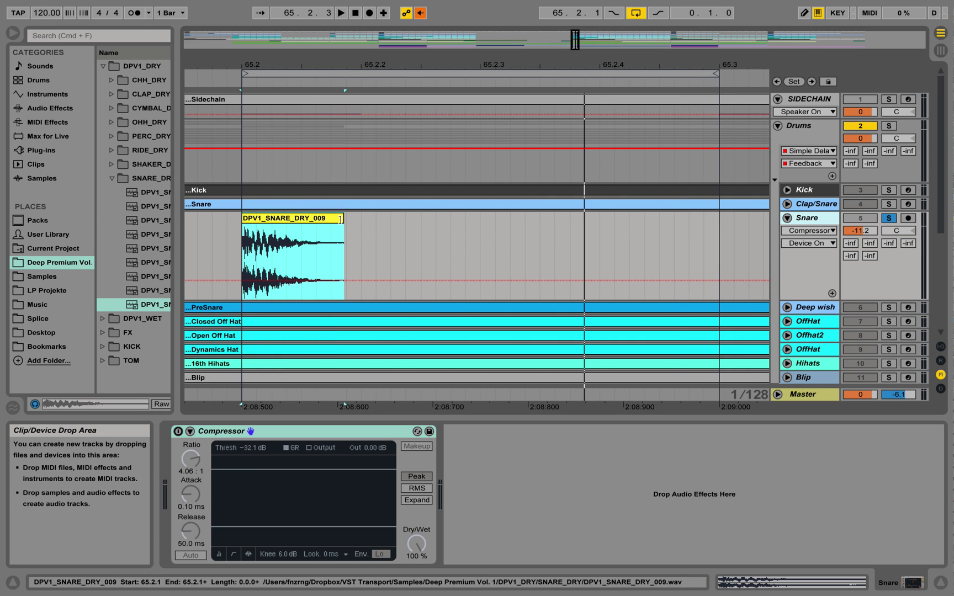
Step: Drop a default Compressor from Audio Effects onto the Snare track, replacing the tuned one
right_click(826, 221)
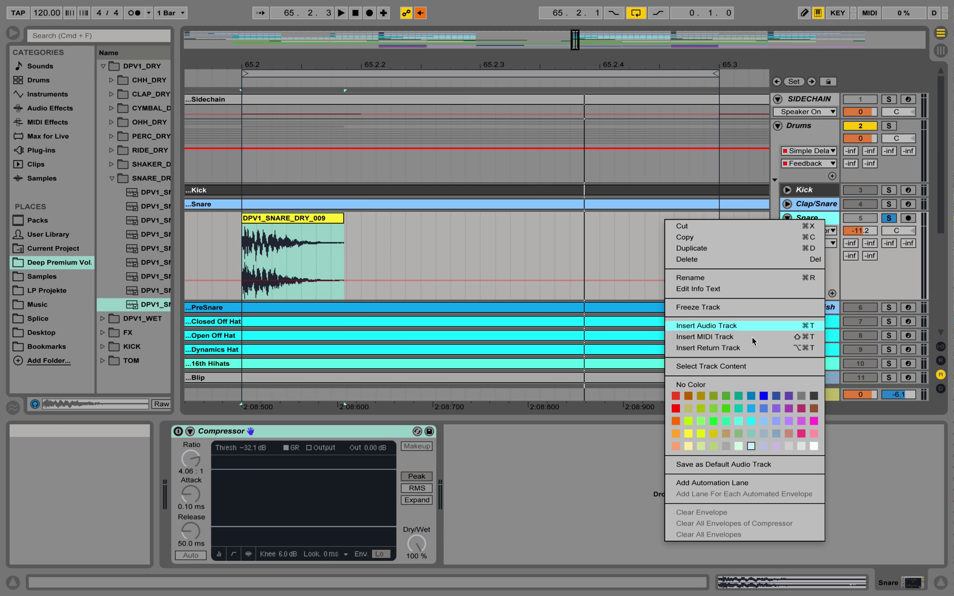
key("Escape")
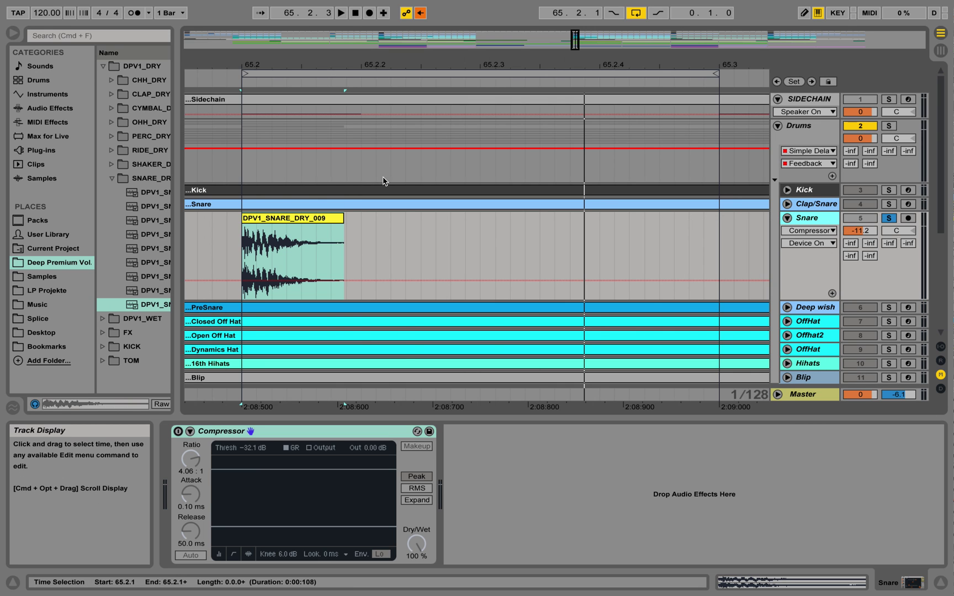
left_click(44, 110)
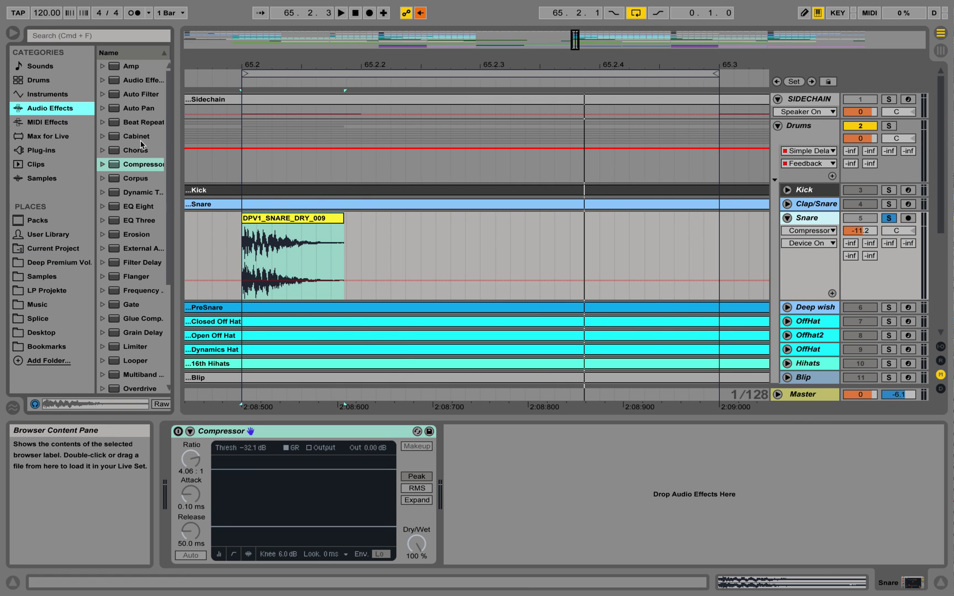
left_click_drag(175, 135, 218, 135)
left_click(140, 166)
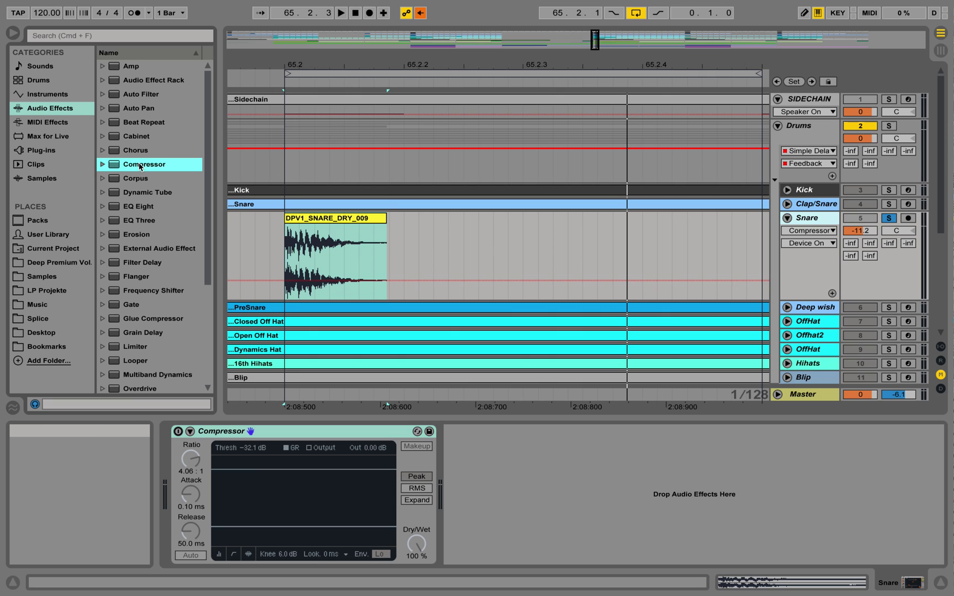
left_click_drag(141, 167, 164, 190)
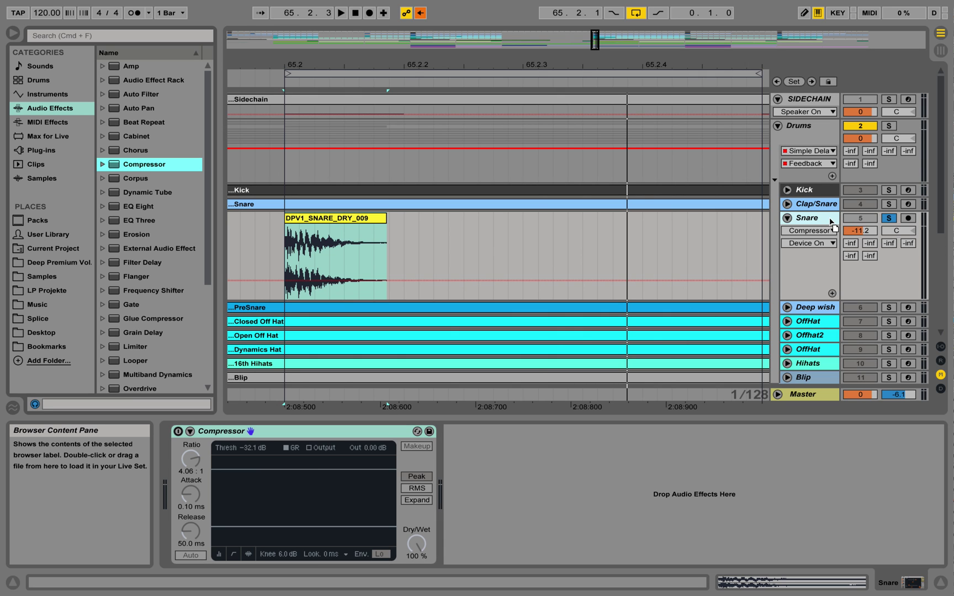
left_click_drag(303, 436, 304, 435)
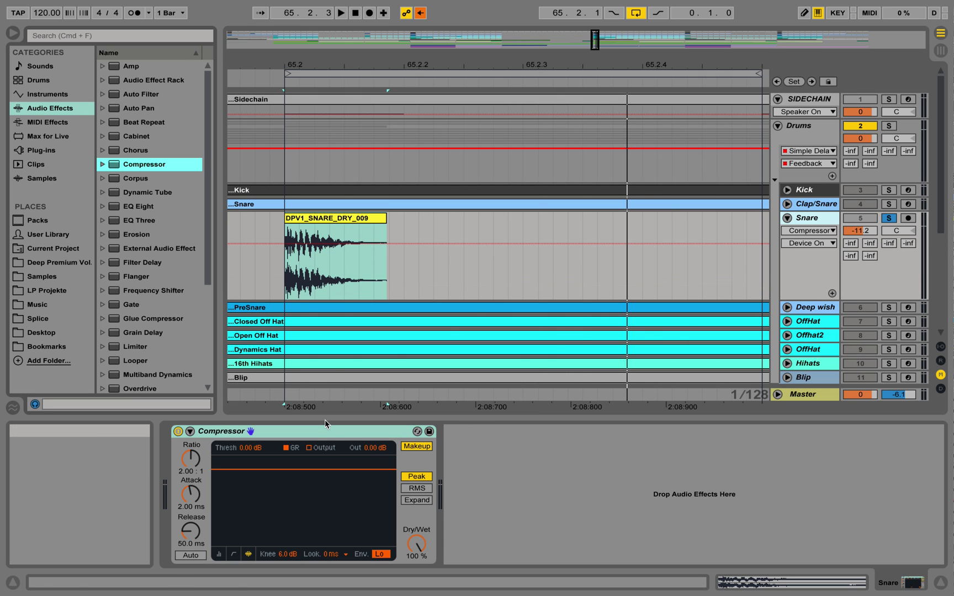
left_click_drag(381, 65, 332, 65)
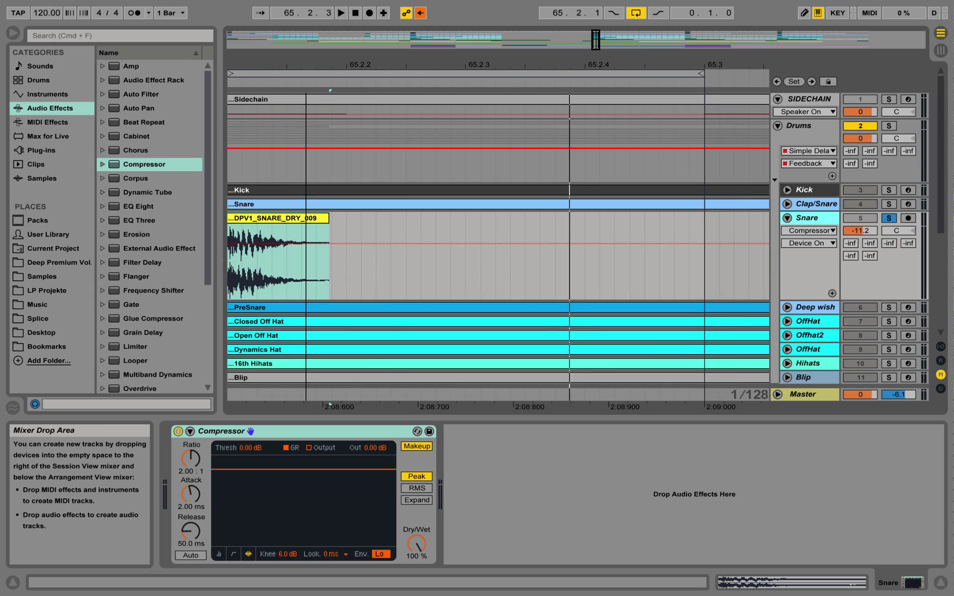
left_click_drag(219, 138, 177, 138)
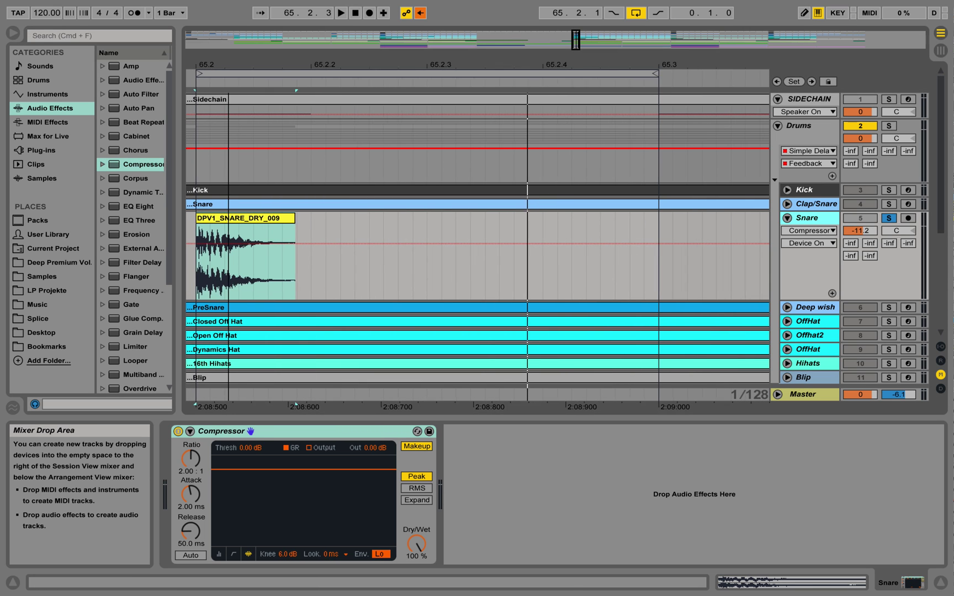
left_click_drag(386, 406, 400, 406)
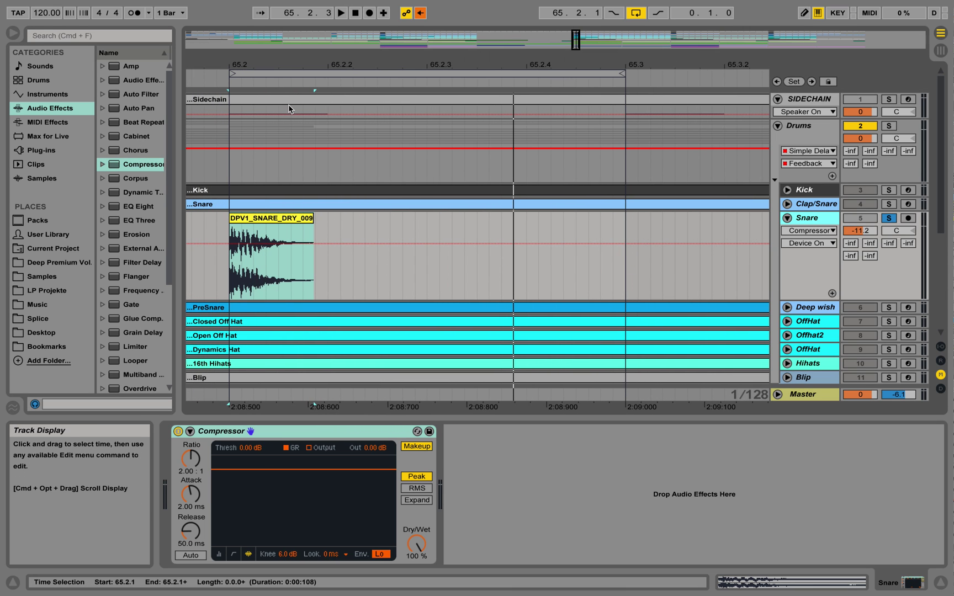
key("space")
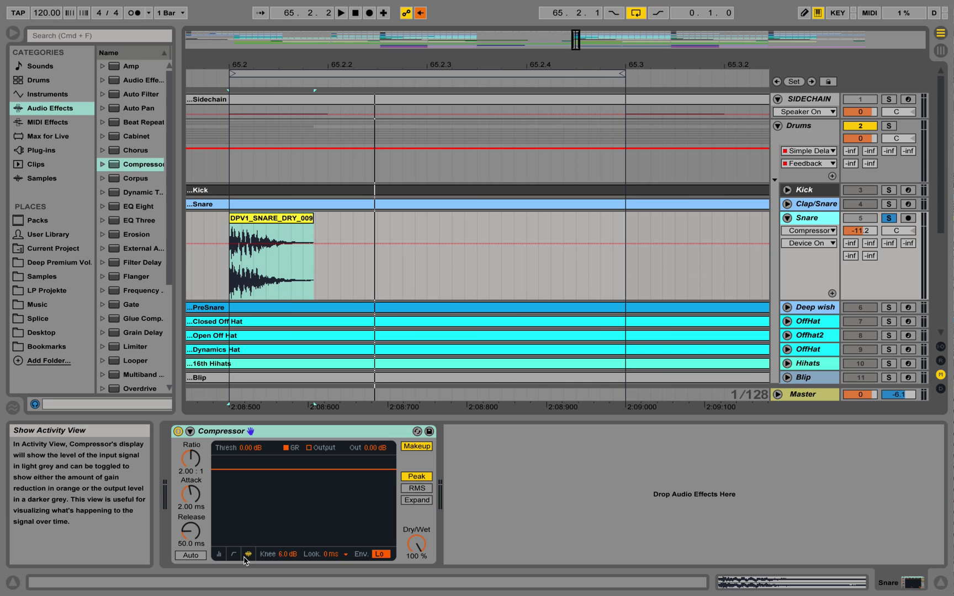
left_click(219, 555)
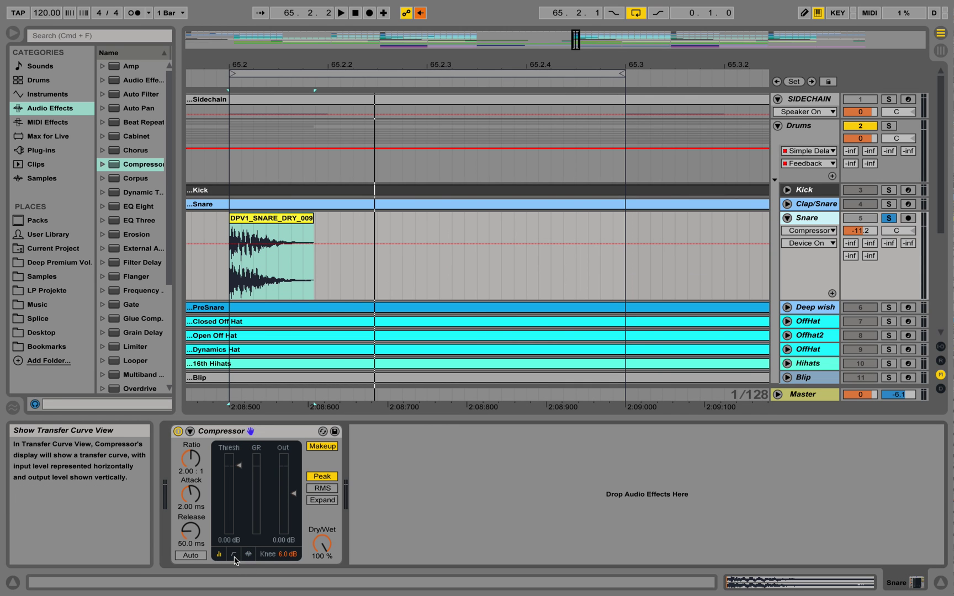
left_click(234, 554)
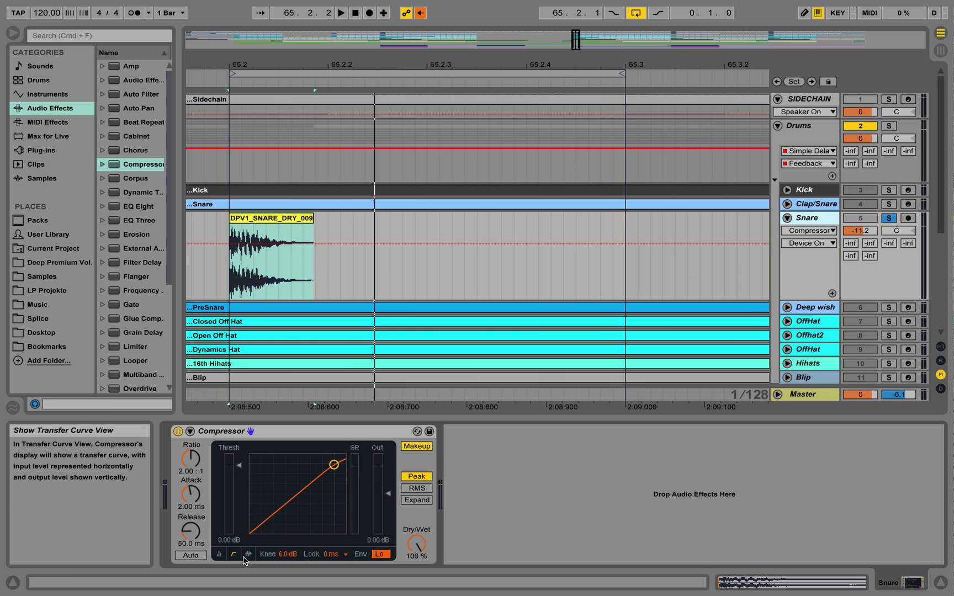
left_click(248, 554)
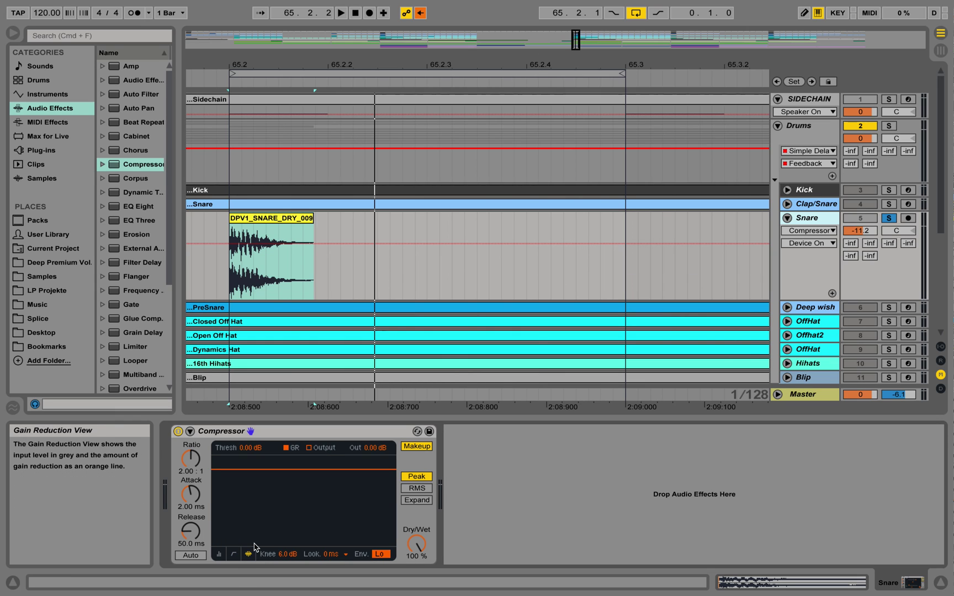
Step: Play the snare clip and drag the Compressor threshold down through -12.1 dB to -18.4 dB
left_click(315, 228)
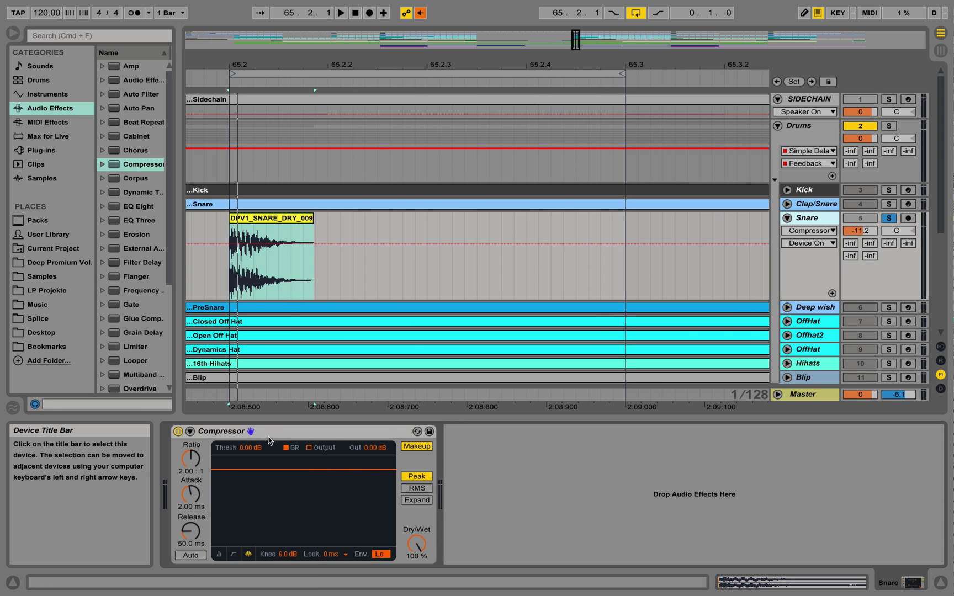
key("space")
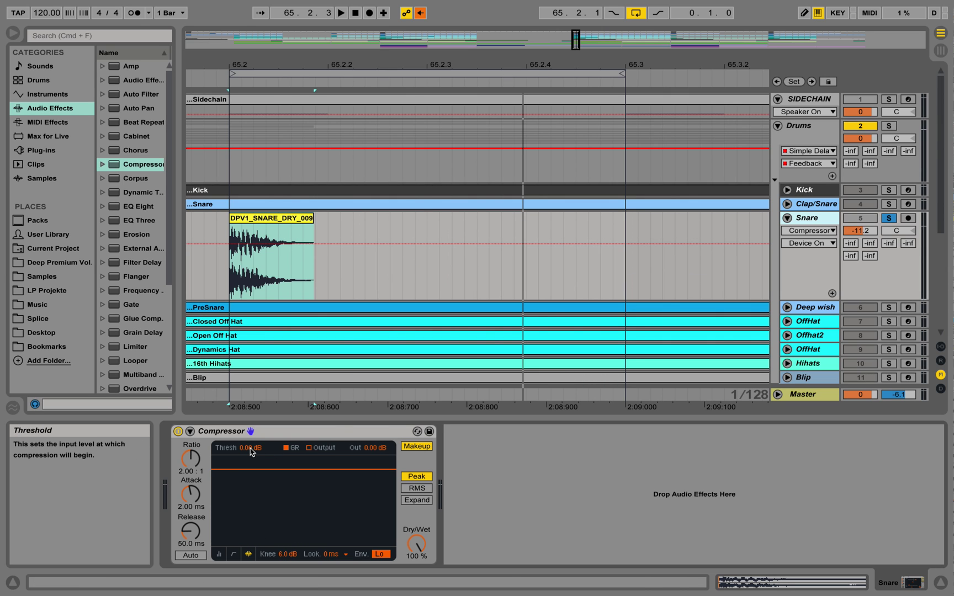
key("super+z")
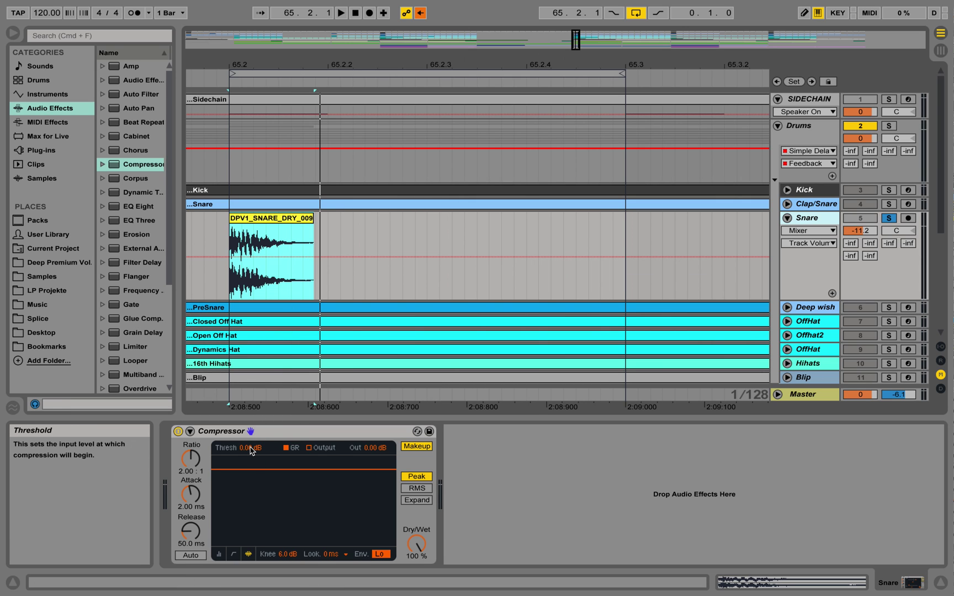
left_click_drag(250, 450, 250, 483)
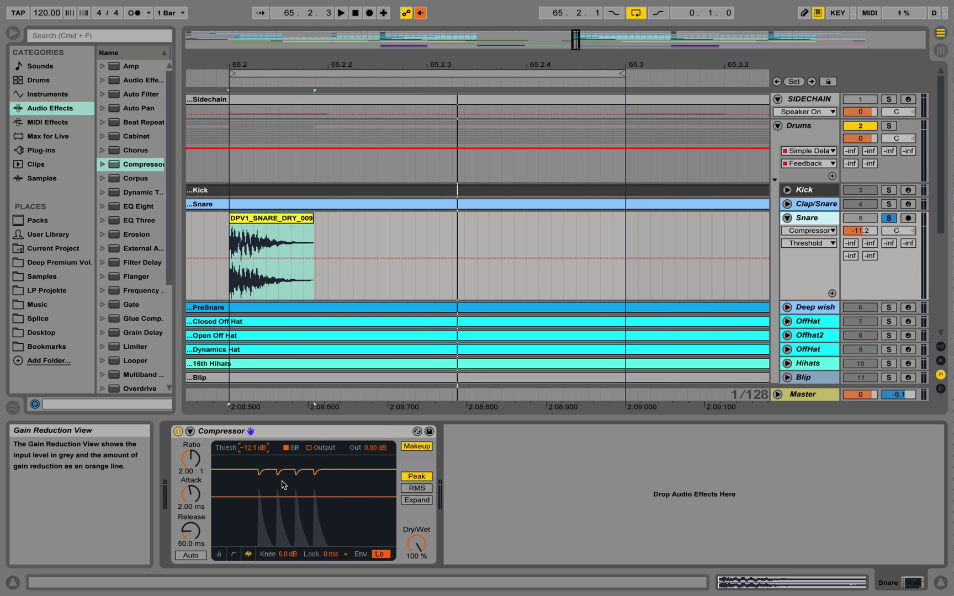
left_click_drag(274, 497, 275, 511)
left_click(250, 234)
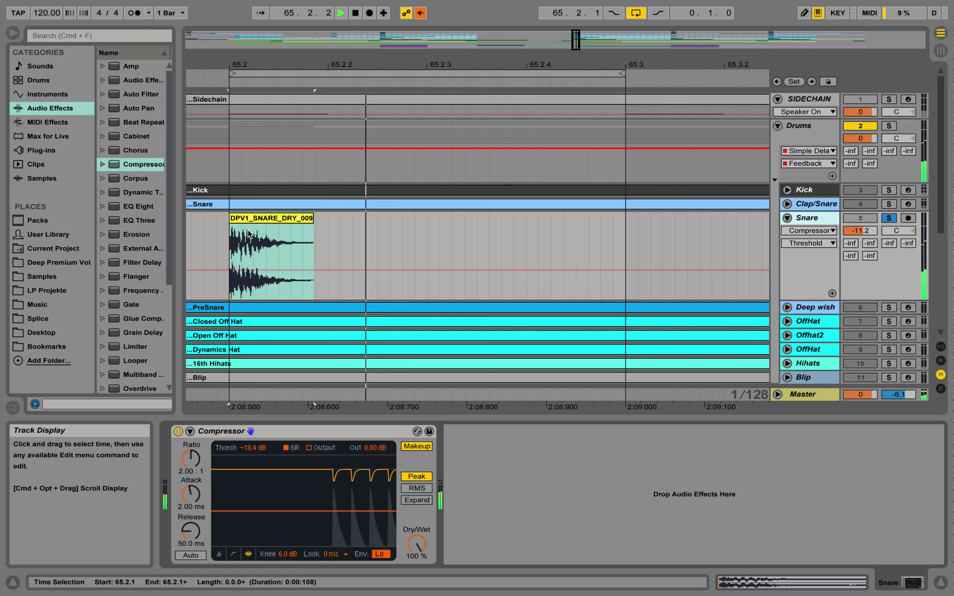
Step: Stop playback and switch off the Compressor's Makeup gain
key("space")
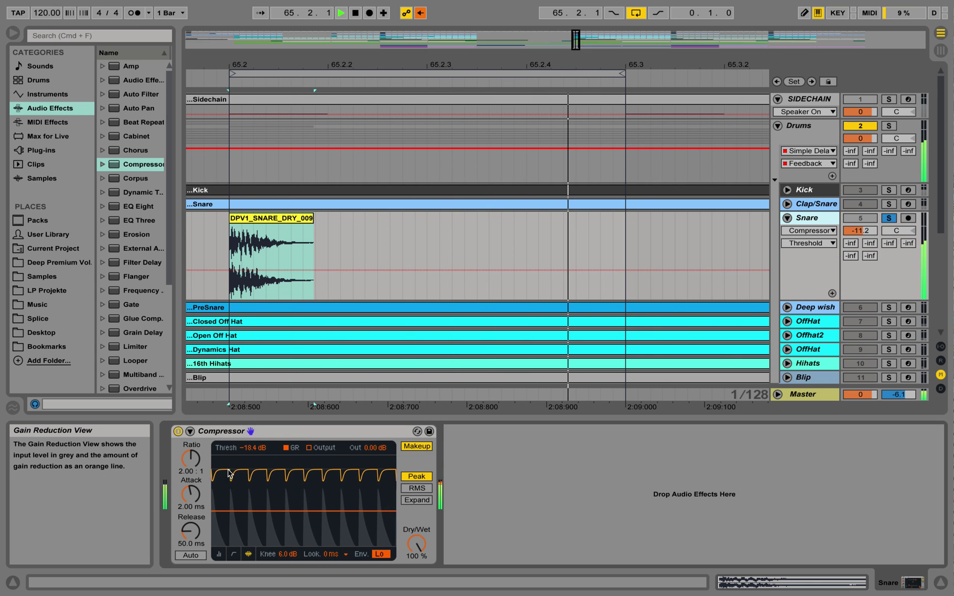
key("space")
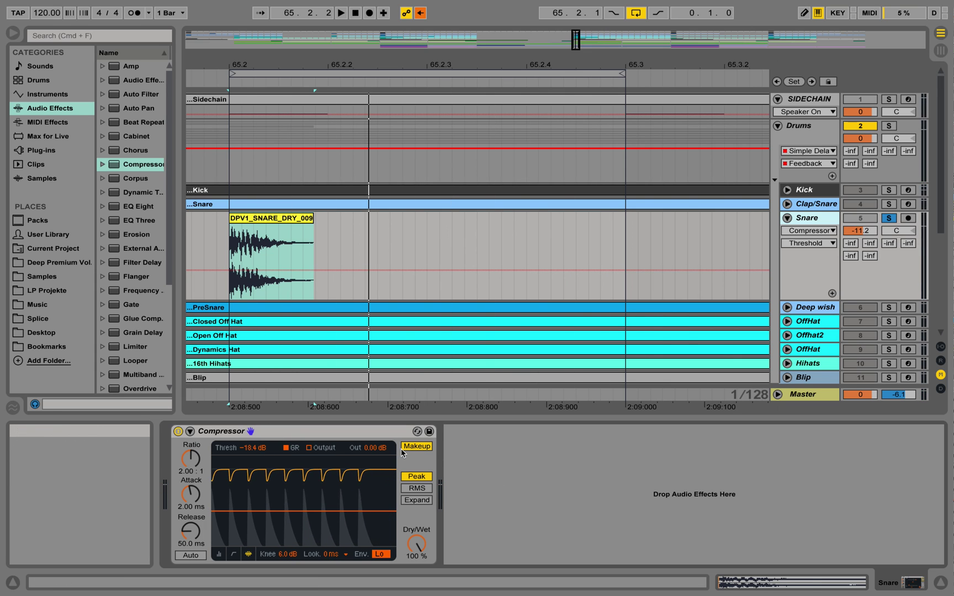
left_click(416, 446)
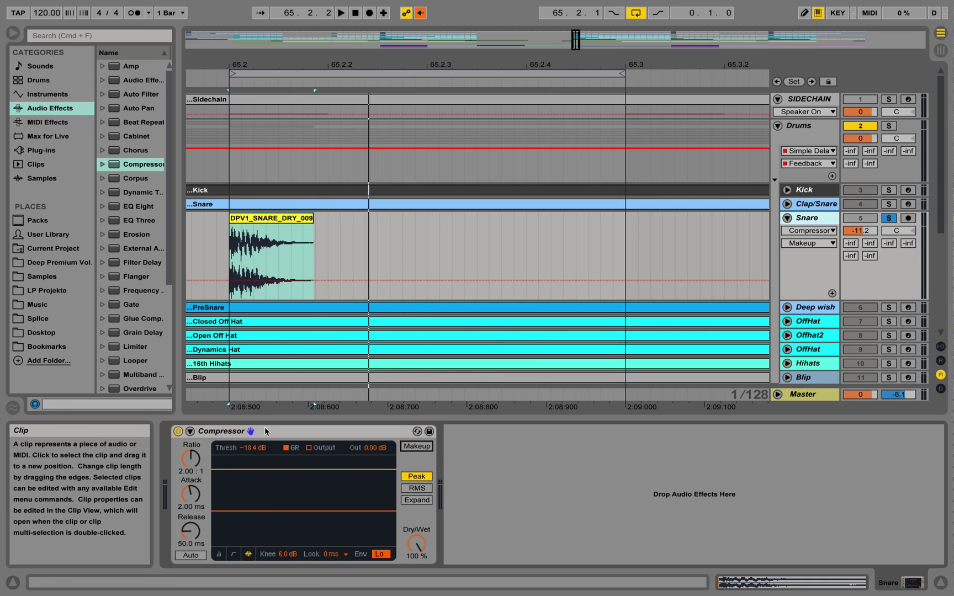
Step: Pull the threshold to -34.0 dB and select the opening snare hit for playback
left_click_drag(253, 448, 254, 480)
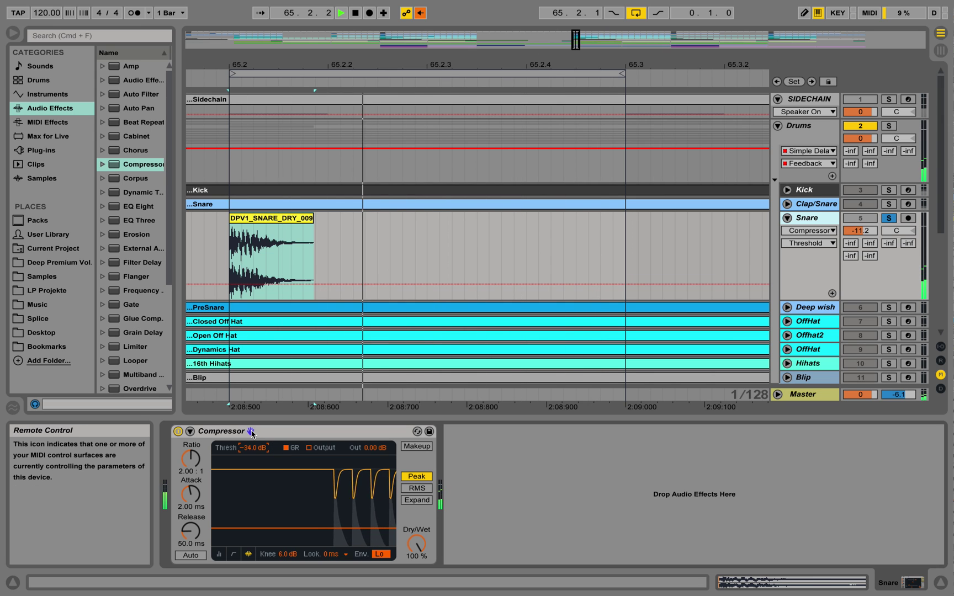
key("space")
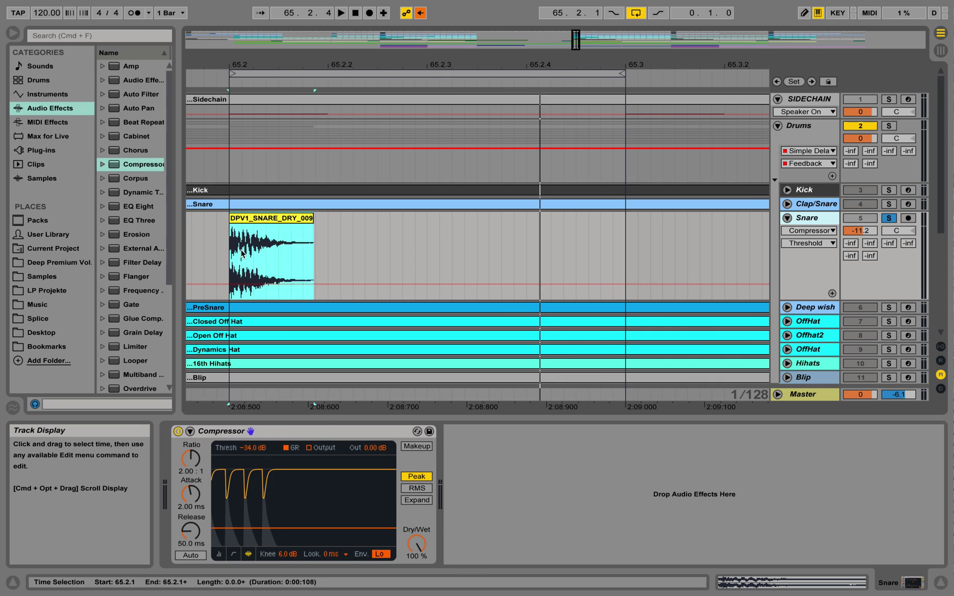
left_click_drag(241, 252, 225, 252)
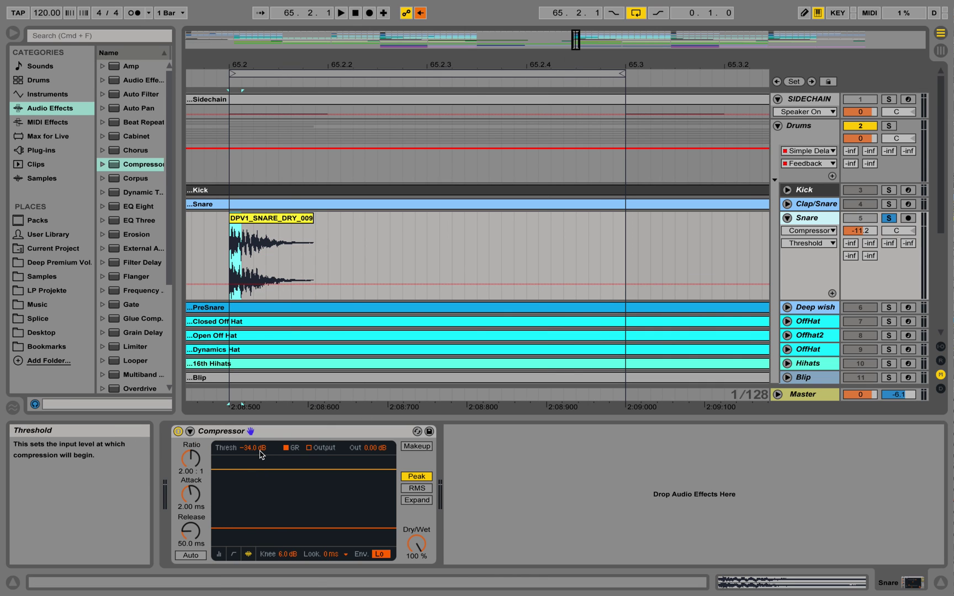
left_click(303, 470)
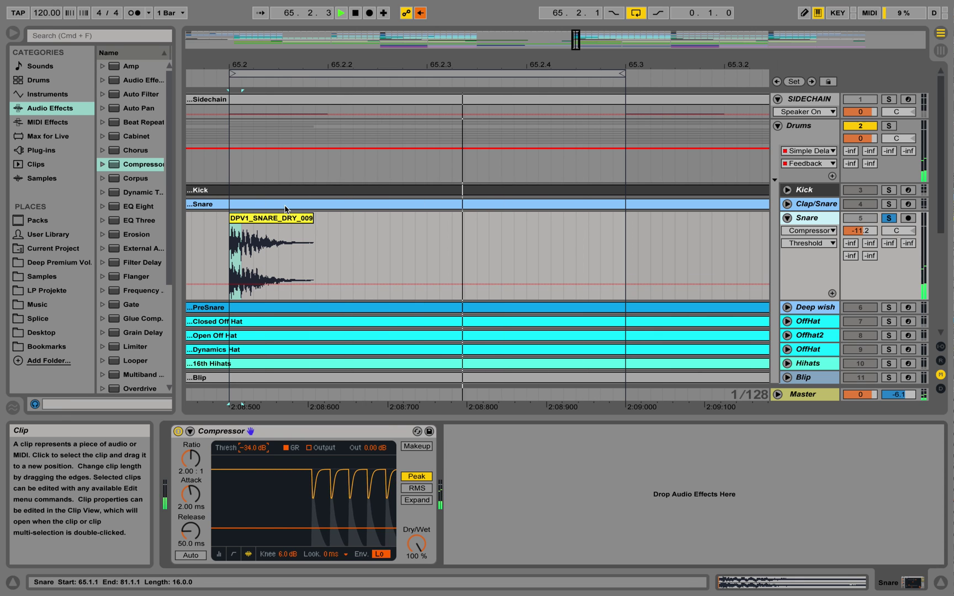
Step: Sweep the ratio from 1.00:1 up to inf:1, then set it back to 2.00:1
key("space")
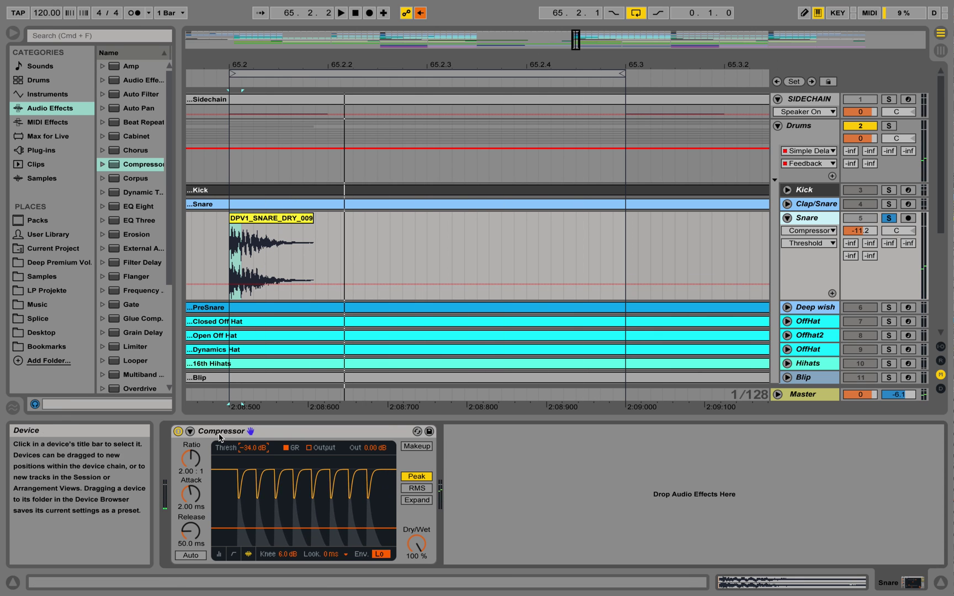
left_click(191, 458)
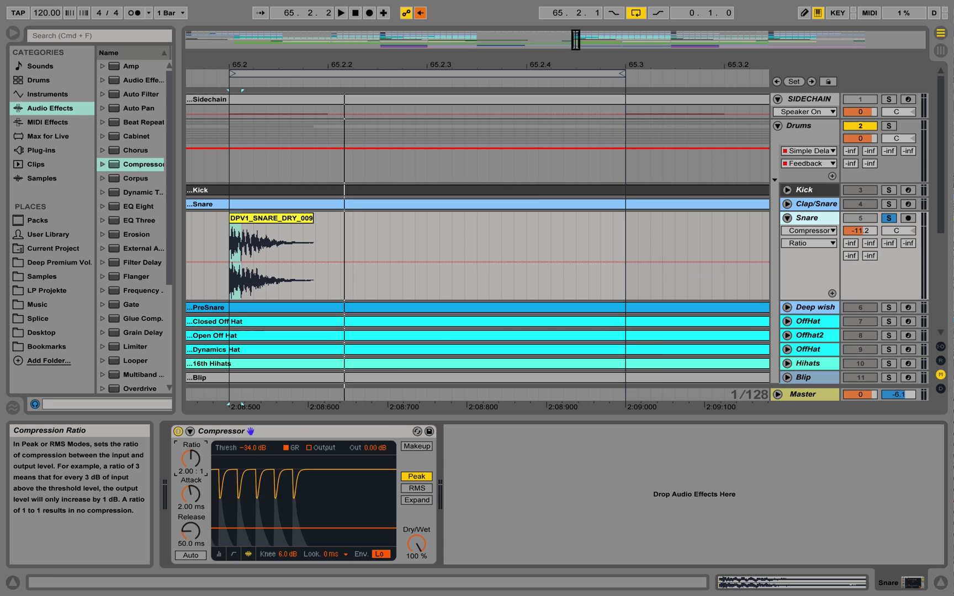
left_click_drag(191, 458, 191, 467)
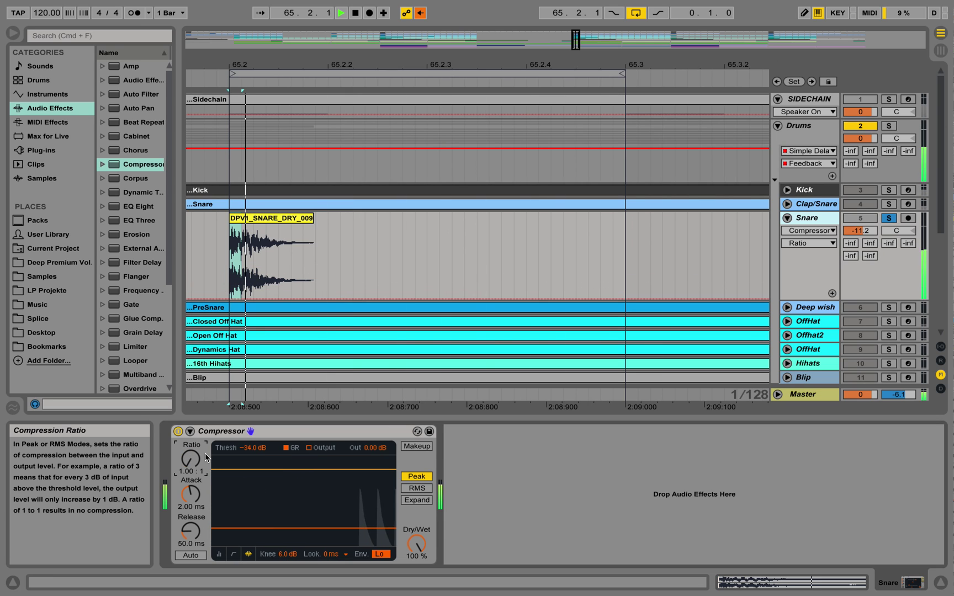
left_click_drag(191, 466, 191, 426)
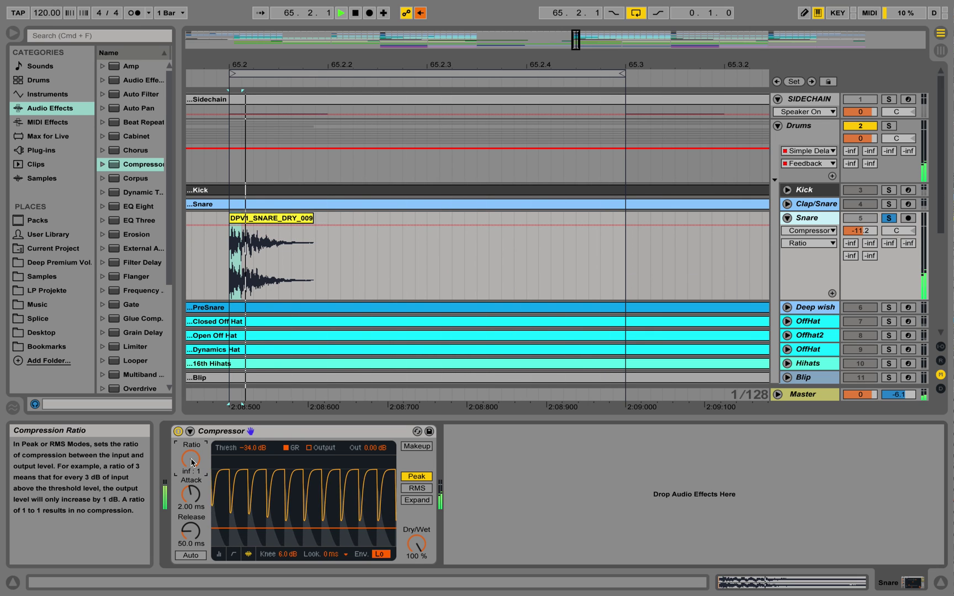
key("space")
left_click_drag(192, 463, 192, 479)
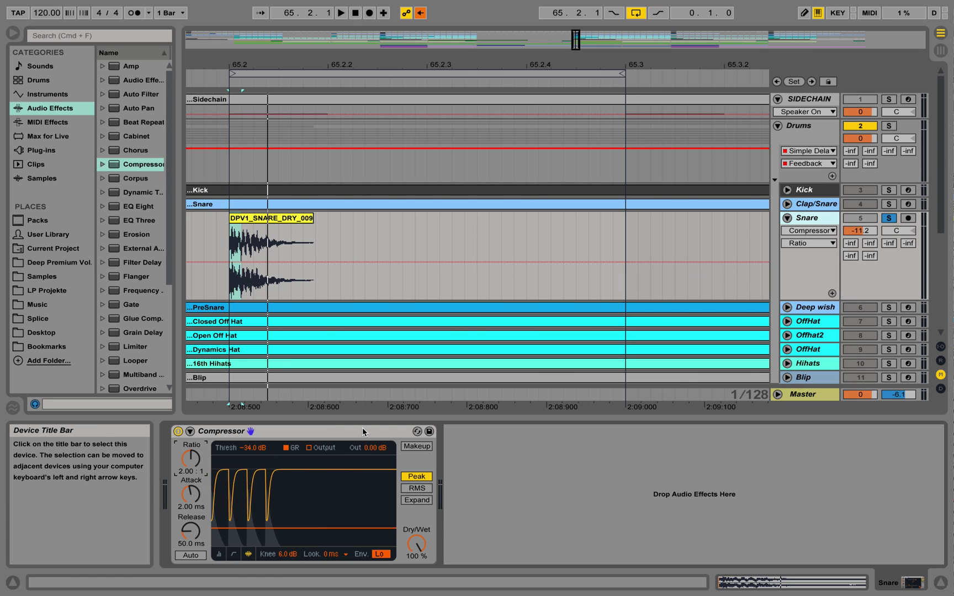
Step: Lengthen the attack to around 85 ms and play the snare hit to hear it
left_click(193, 495)
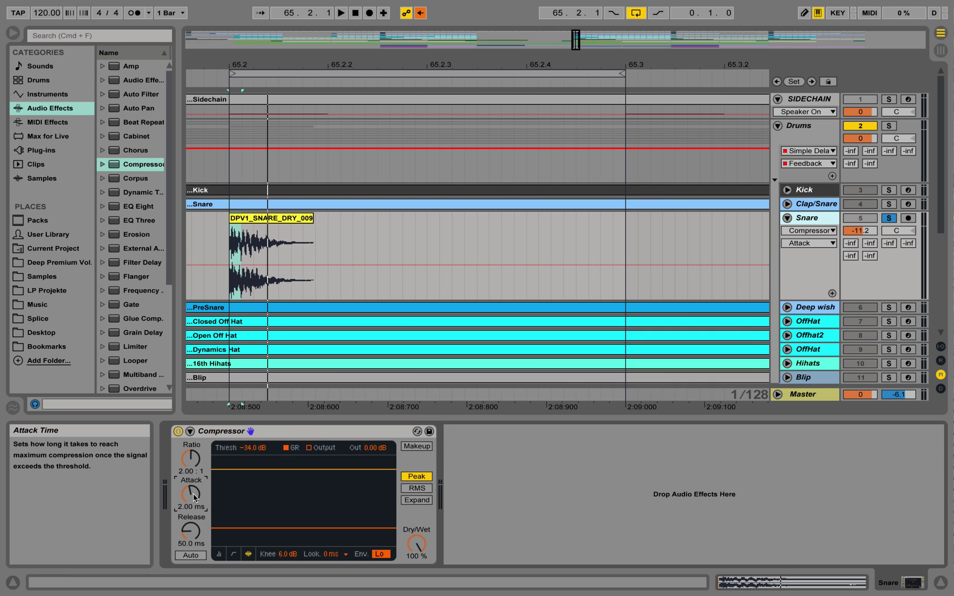
left_click_drag(191, 494, 190, 475)
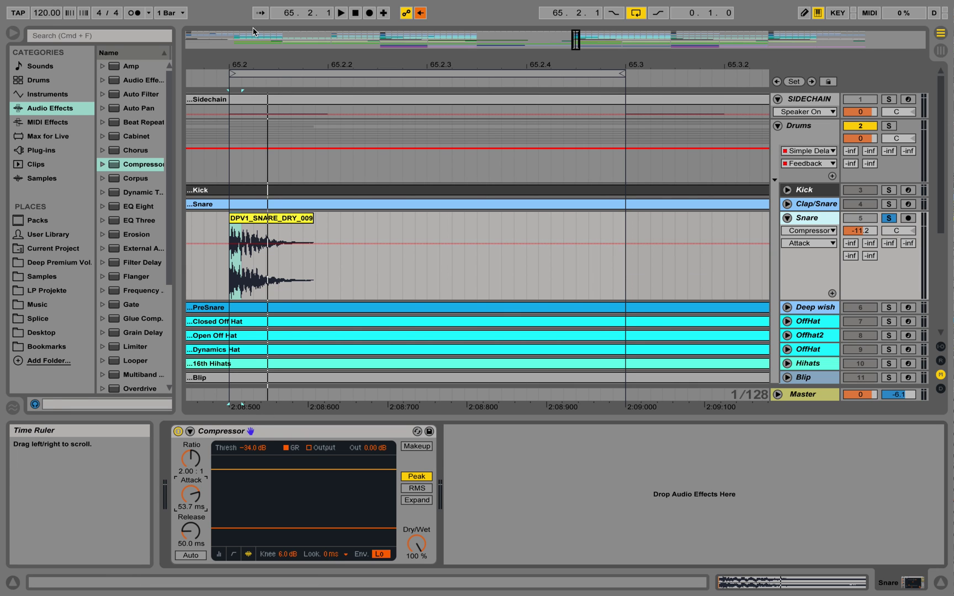
left_click_drag(278, 67, 289, 84)
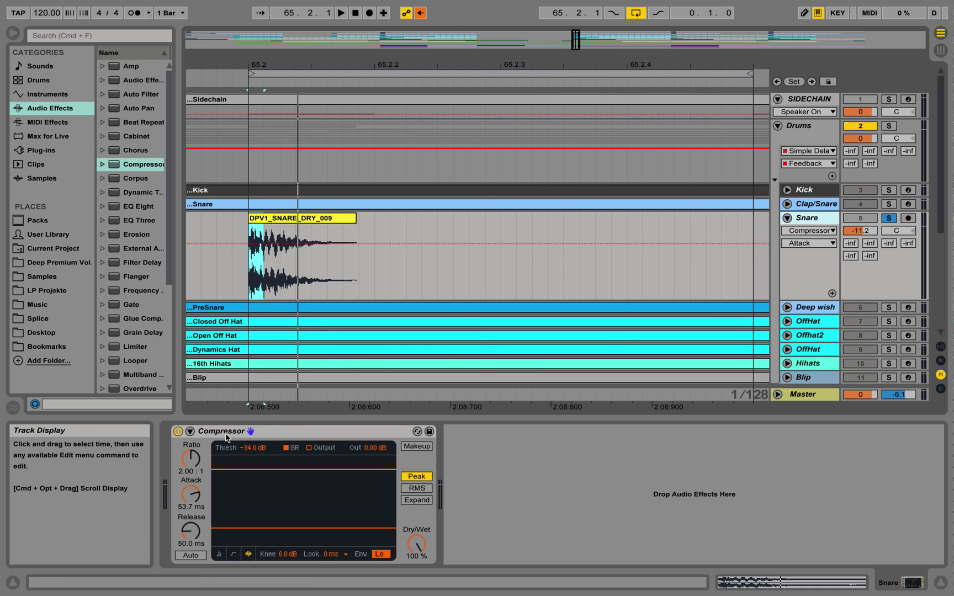
left_click_drag(190, 494, 190, 475)
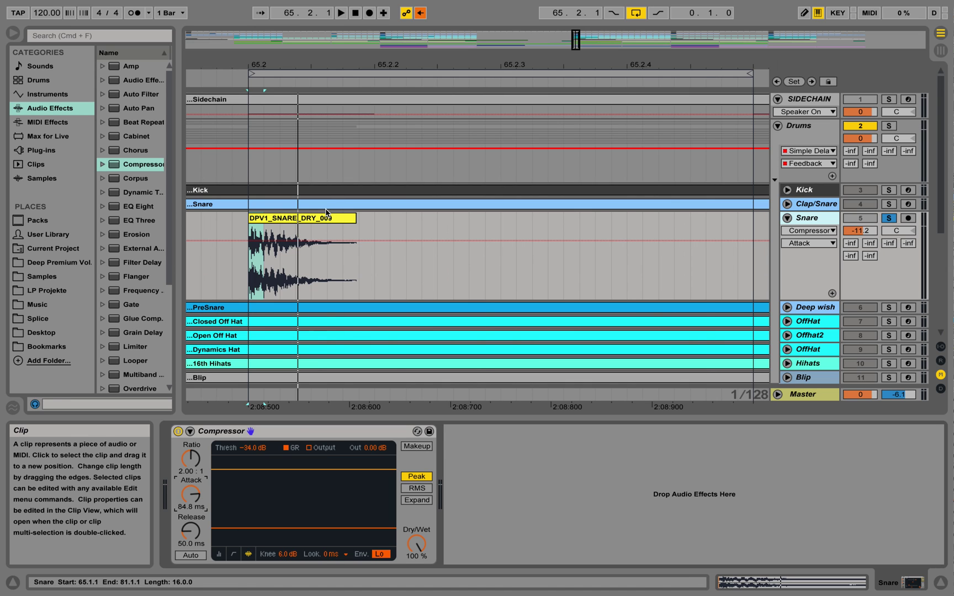
key("space")
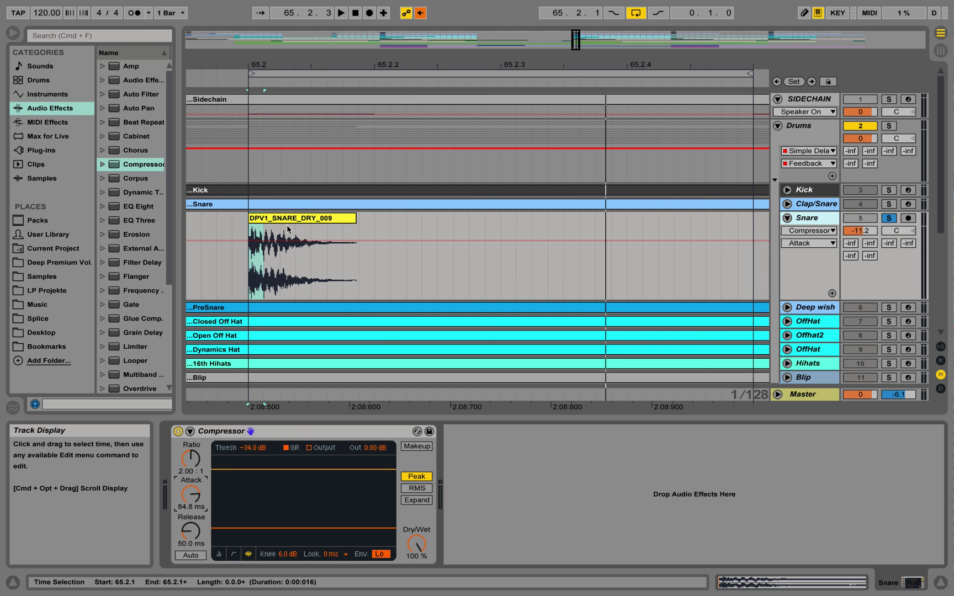
Step: Shorten the attack to 0.01 ms and replay the snare hit to compare
left_click(256, 262)
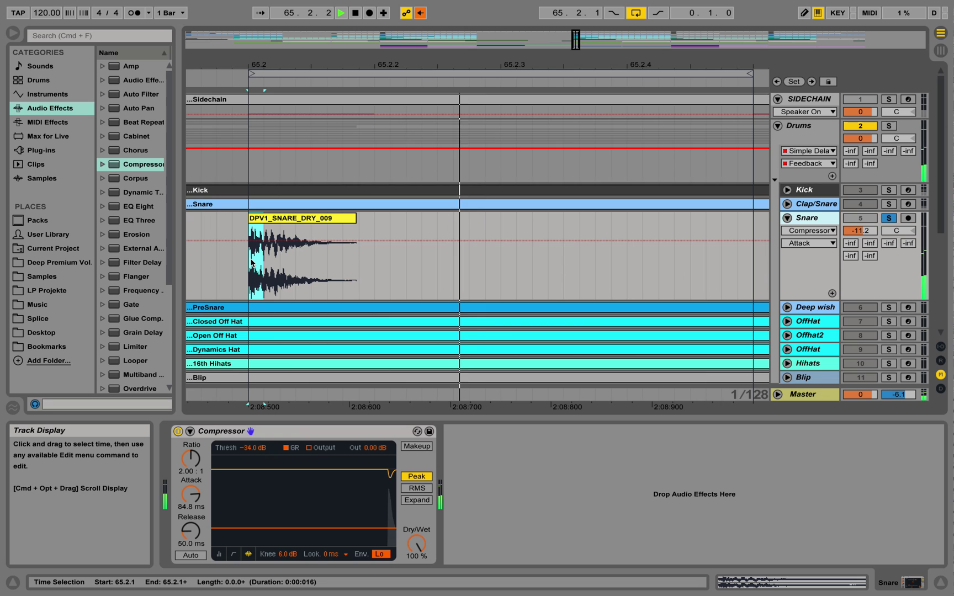
key("space")
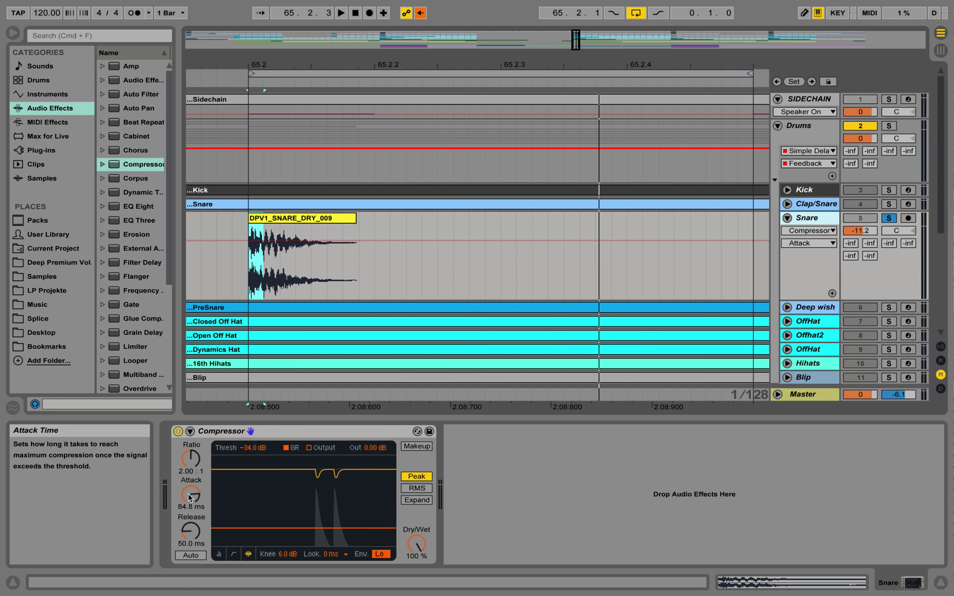
left_click_drag(191, 494, 189, 547)
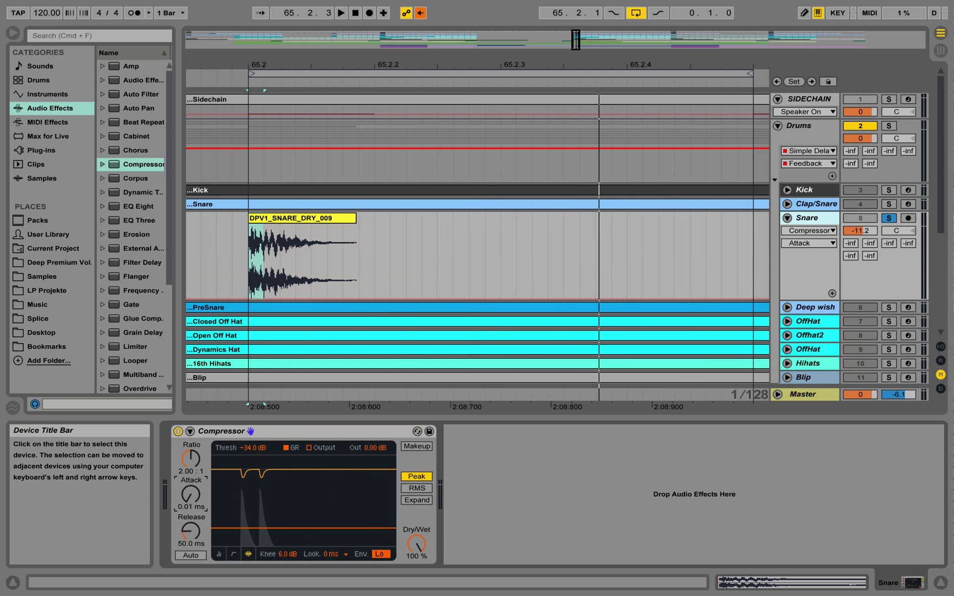
key("space")
key("space")
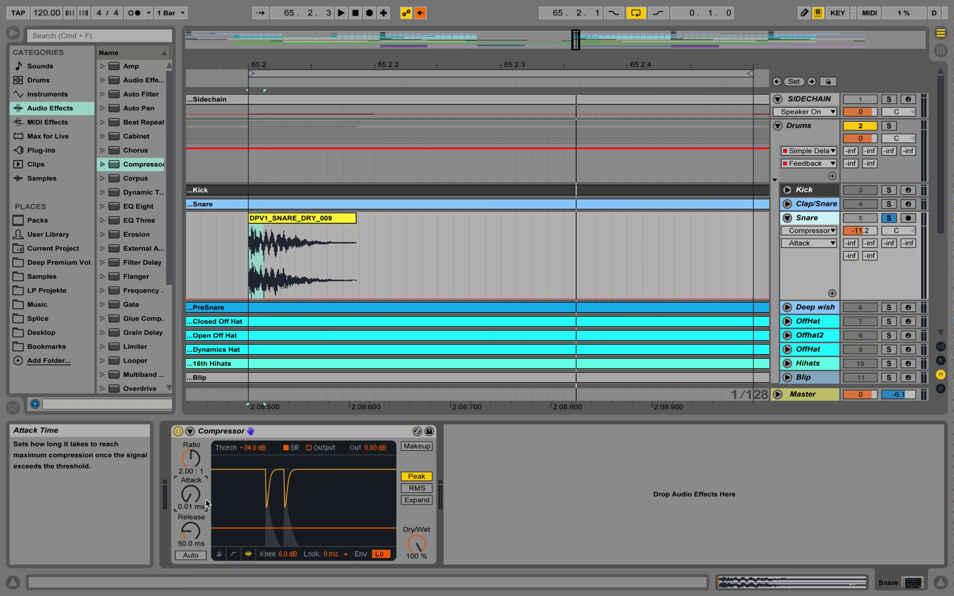
key("space")
left_click(260, 280)
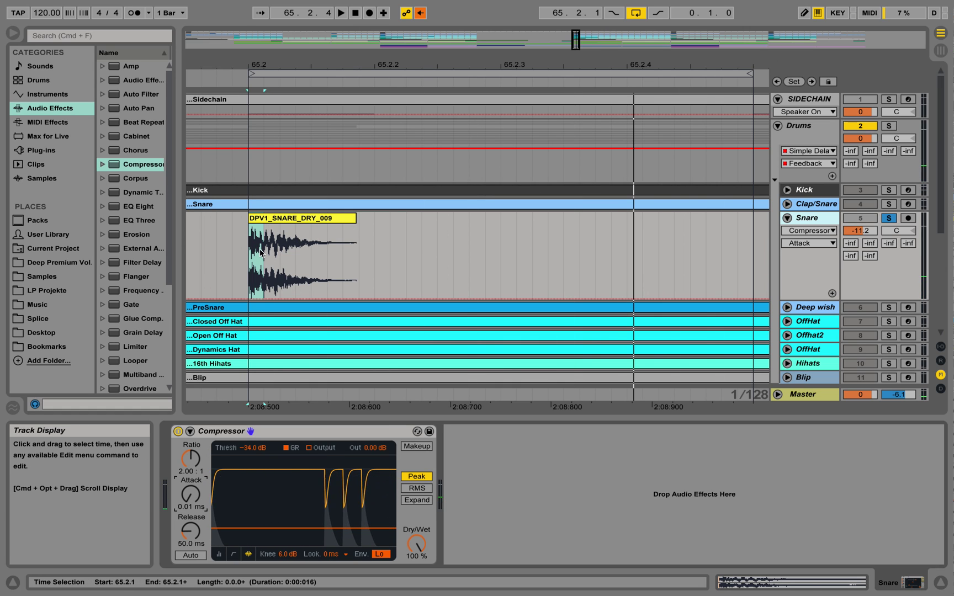
key("space")
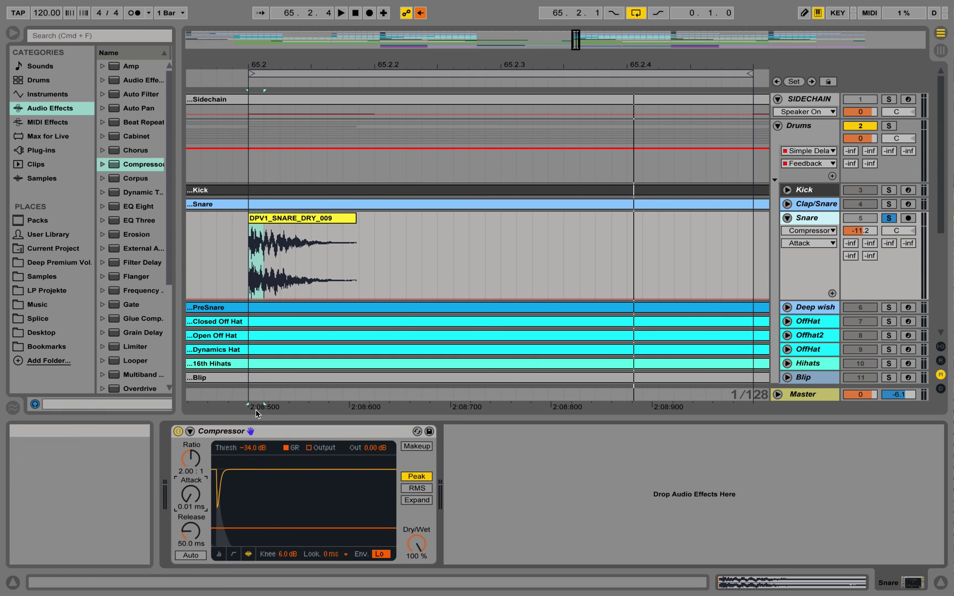
key("space")
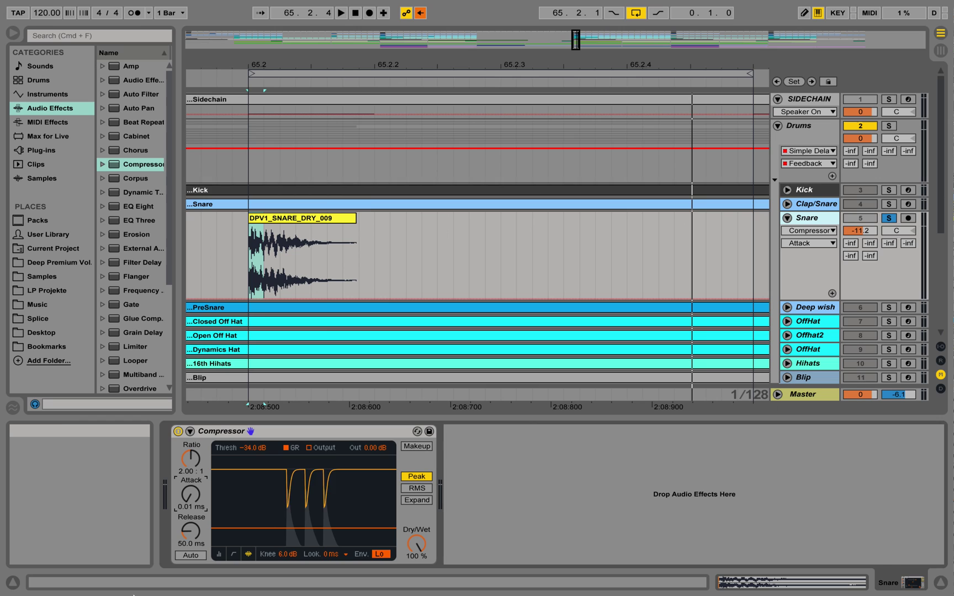
left_click(186, 543)
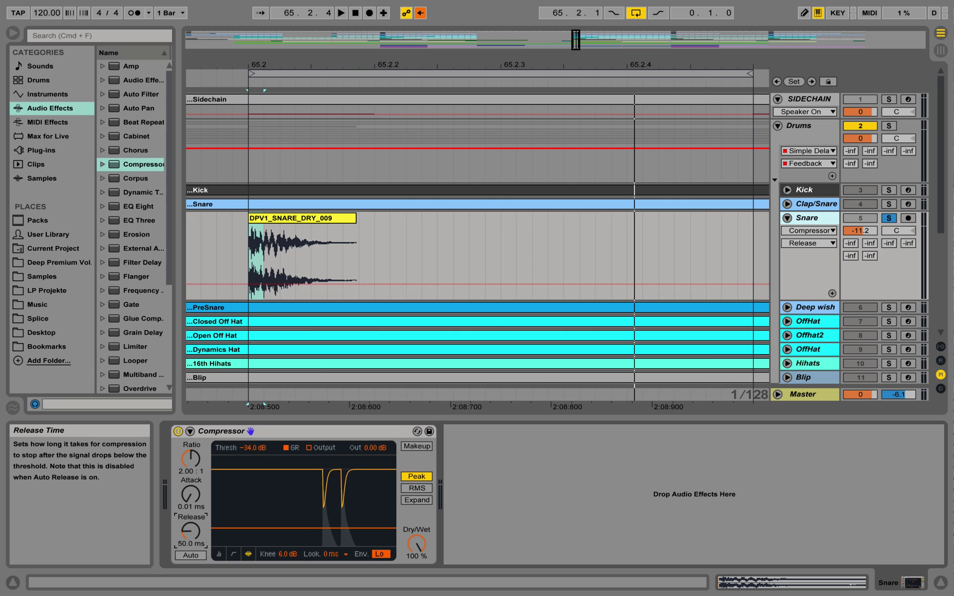
Step: Lengthen the release to 440 ms and audition the snare
left_click_drag(191, 531, 190, 510)
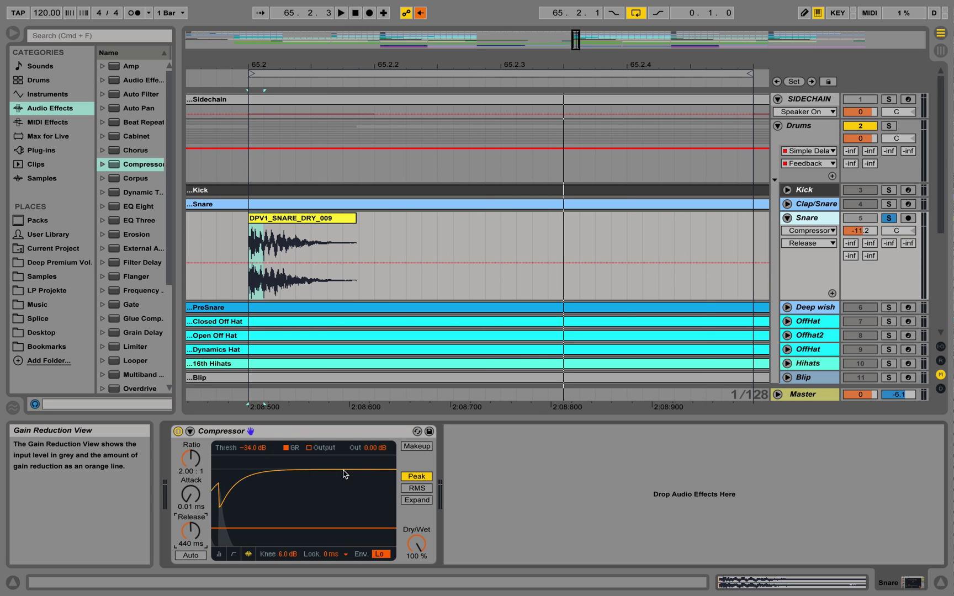
key("space")
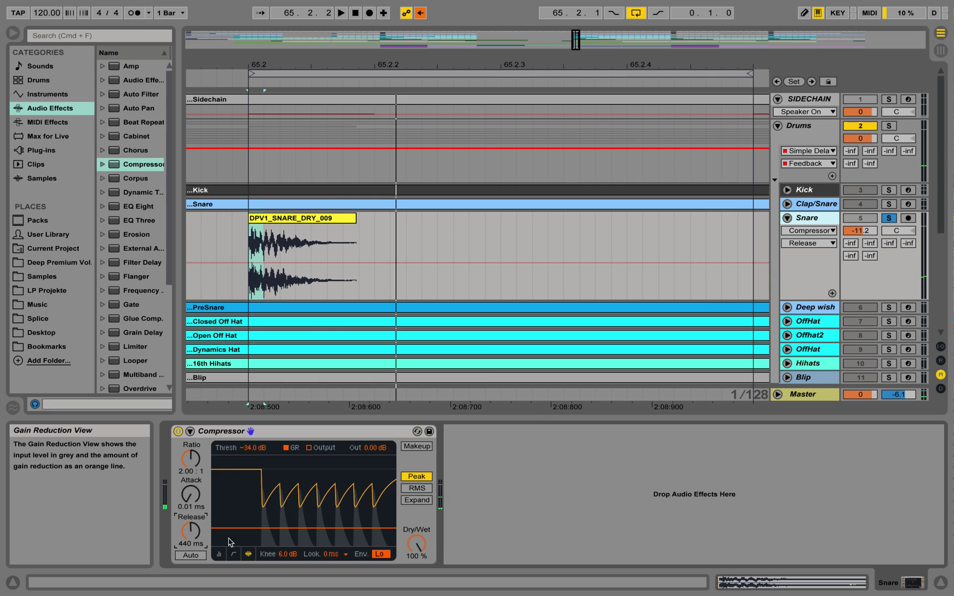
key("space")
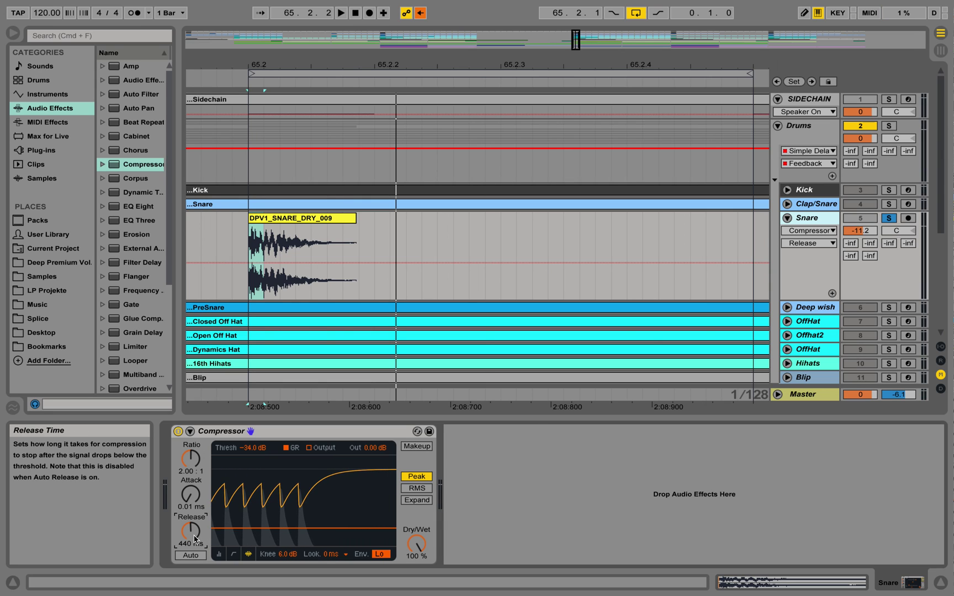
Step: Shorten the release back to 41.1 ms and audition the snare loop again
left_click_drag(194, 539, 194, 579)
key("space")
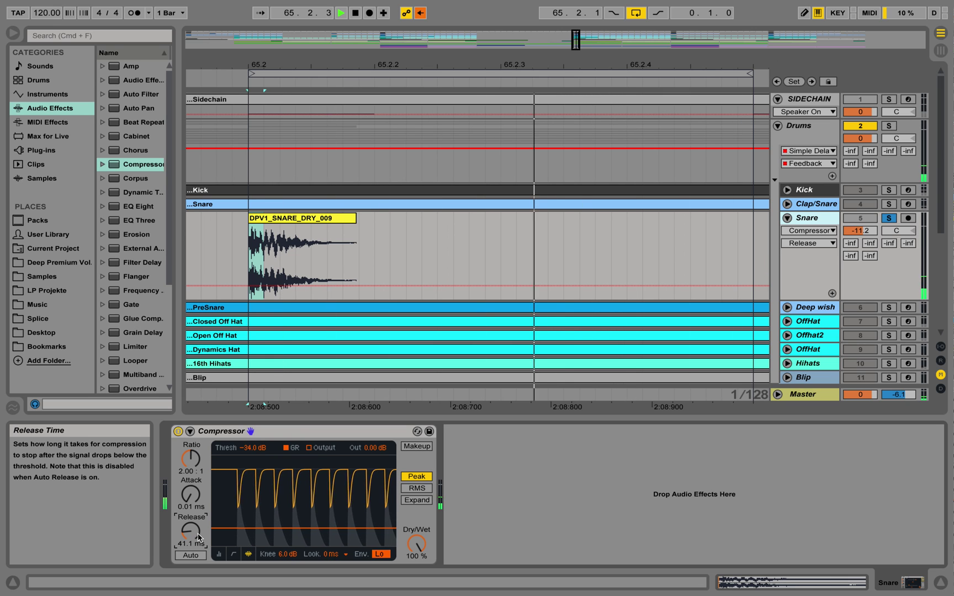
key("space")
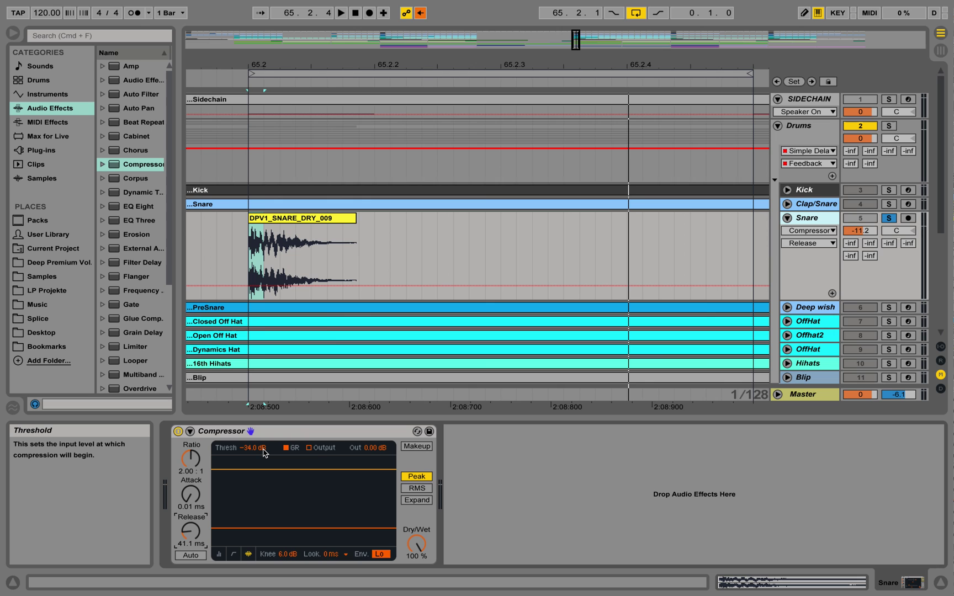
key("space")
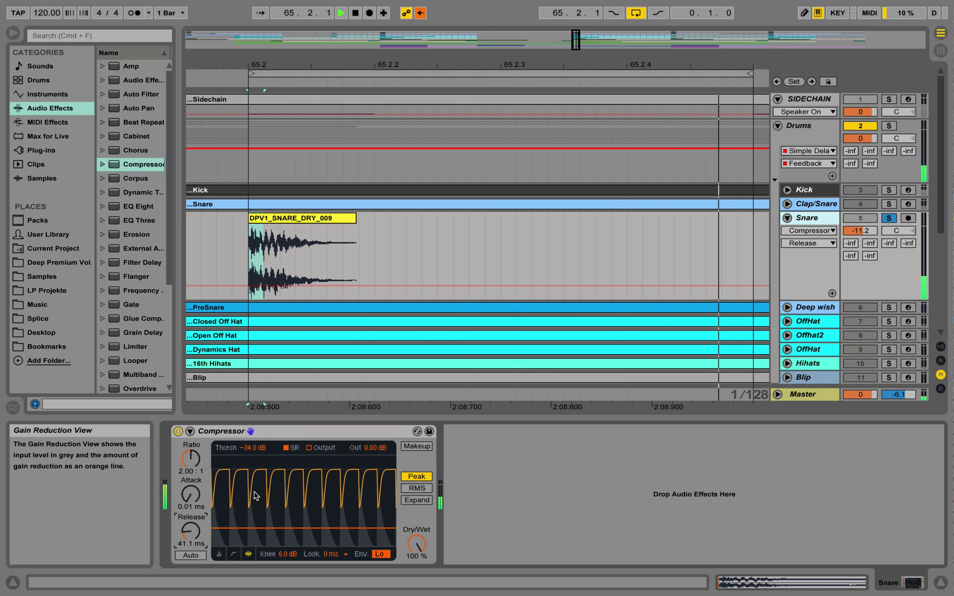
key("space")
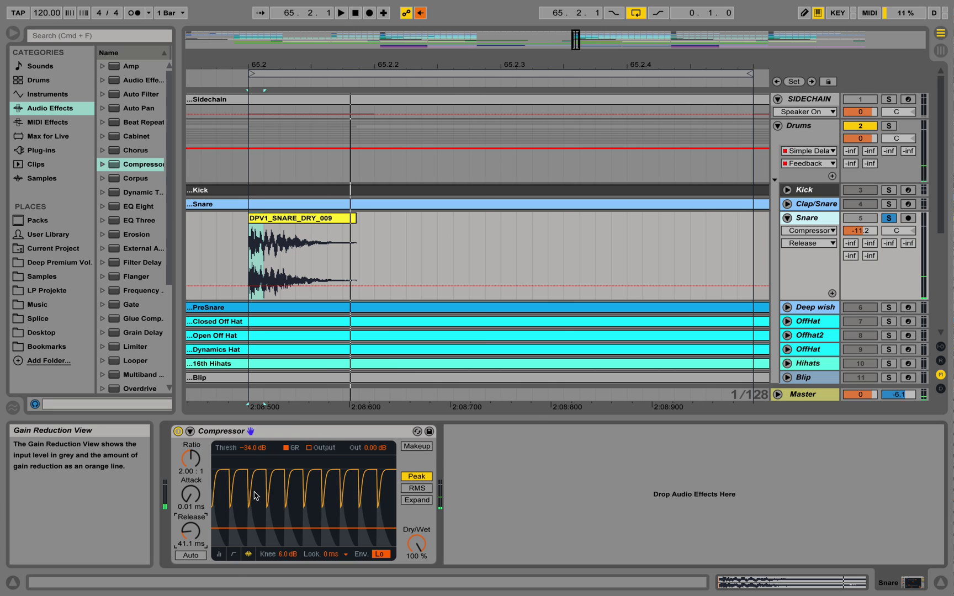
left_click(350, 381)
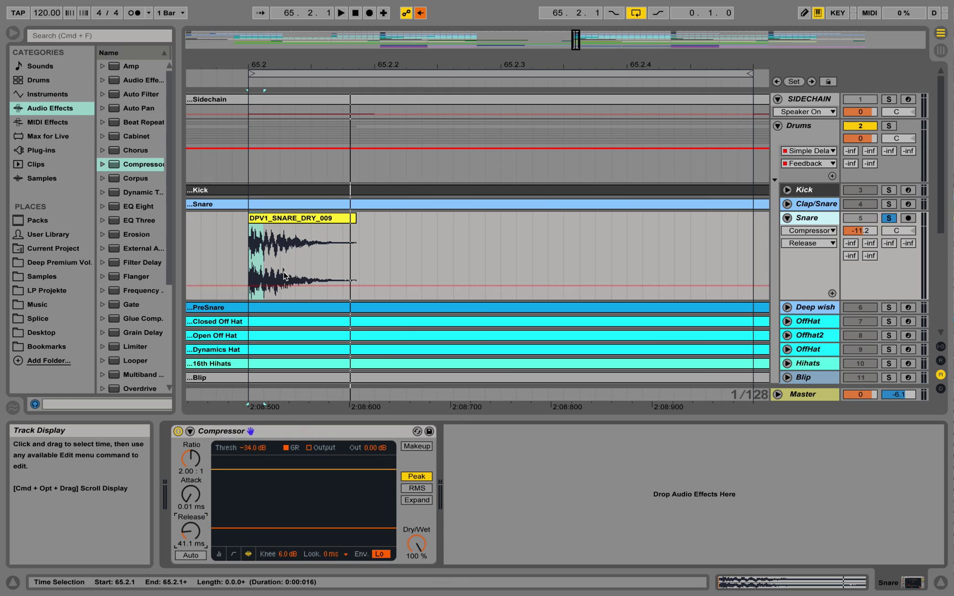
Step: Switch to RMS detection and sweep the threshold between -1.8 and -19.6 dB while listening
left_click(417, 488)
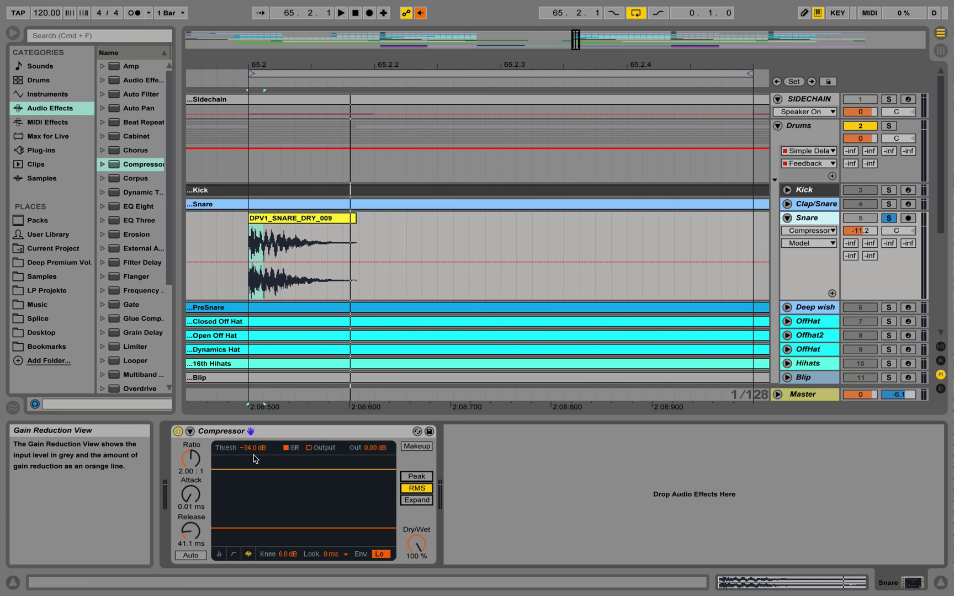
left_click_drag(254, 448, 254, 422)
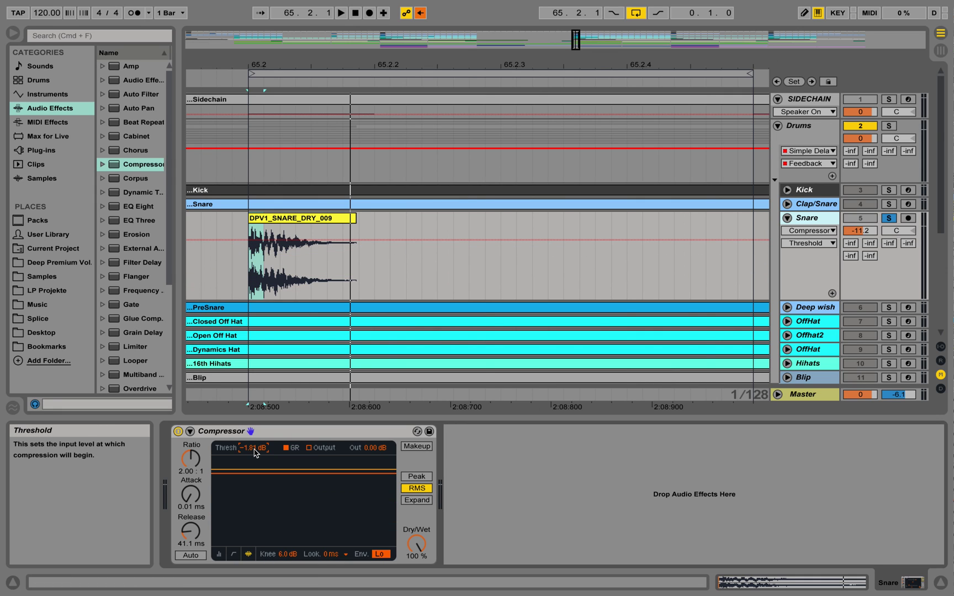
key("space")
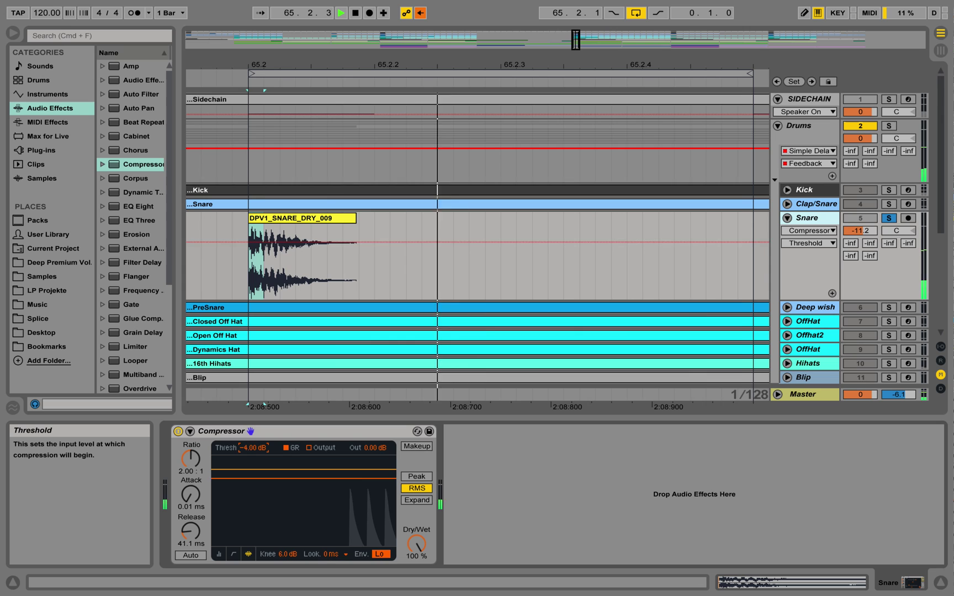
left_click_drag(253, 452, 254, 461)
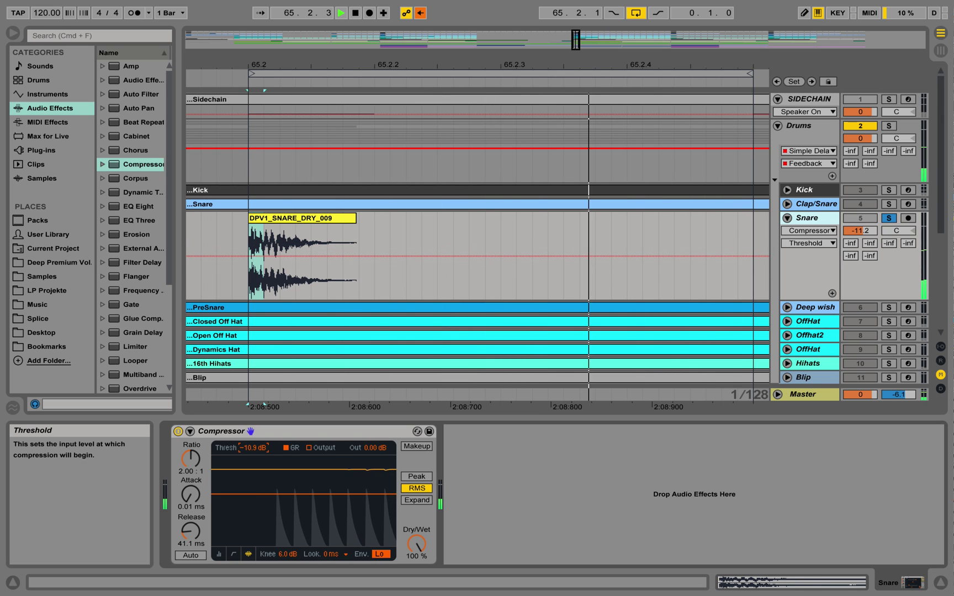
key("space")
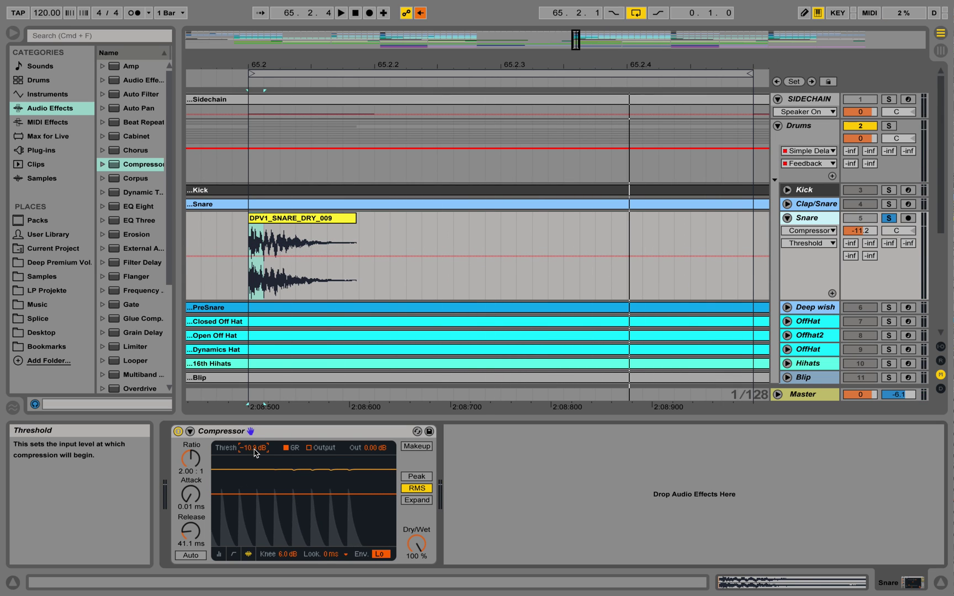
key("space")
left_click_drag(255, 451, 255, 483)
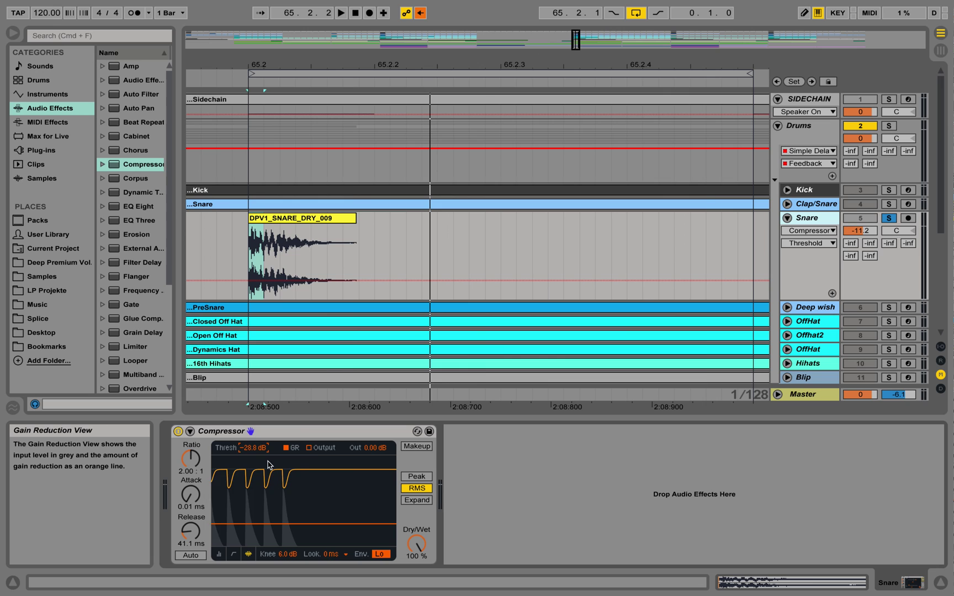
key("space")
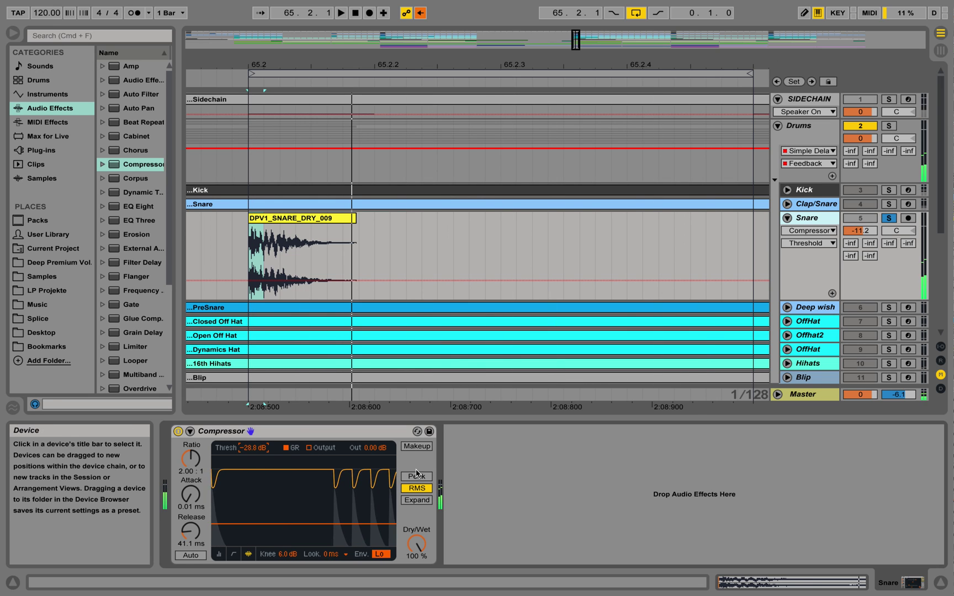
Step: Raise the threshold to -14.6 dB and compare Peak against RMS, ending in Peak
left_click_drag(252, 451, 251, 428)
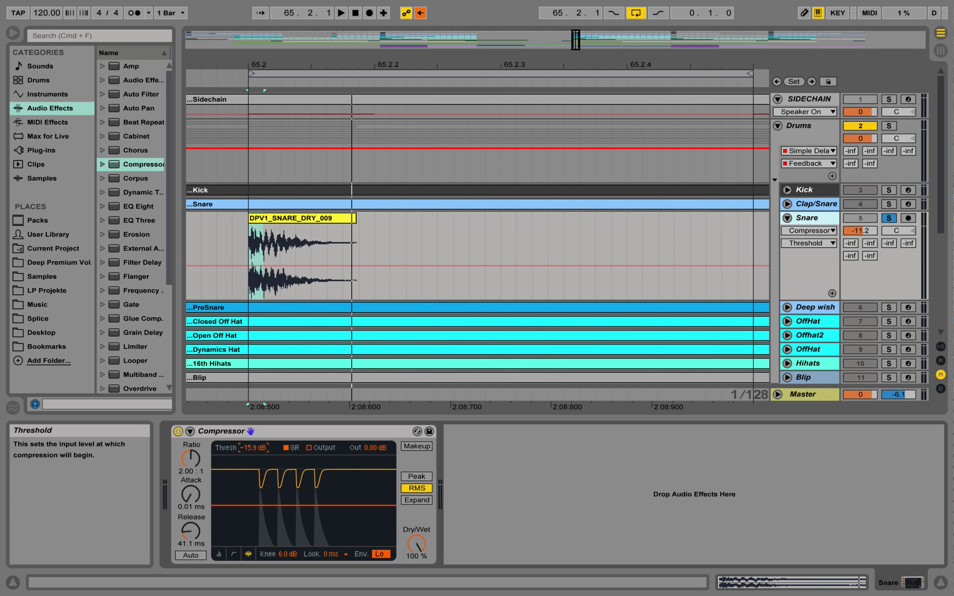
key("space")
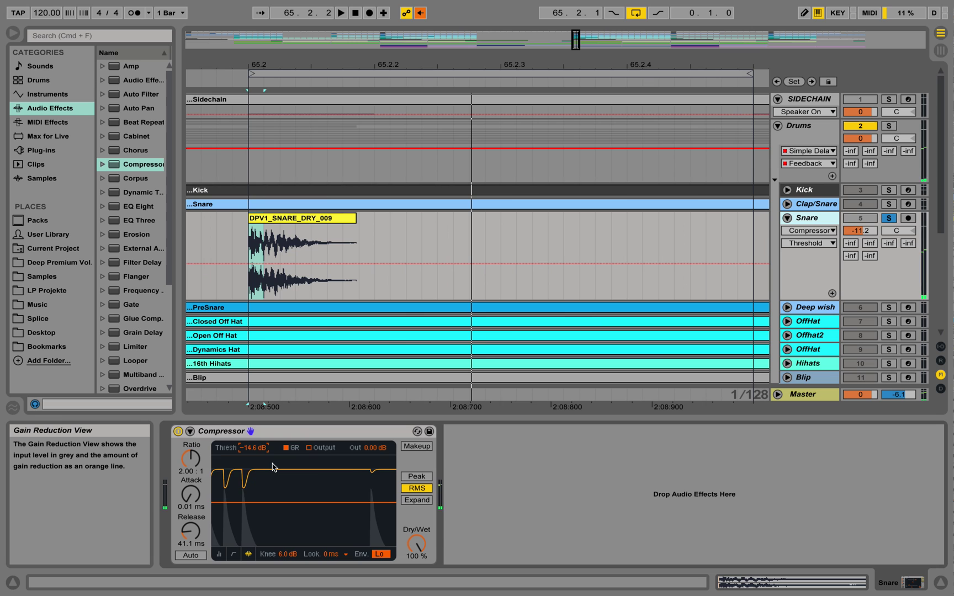
left_click(417, 476)
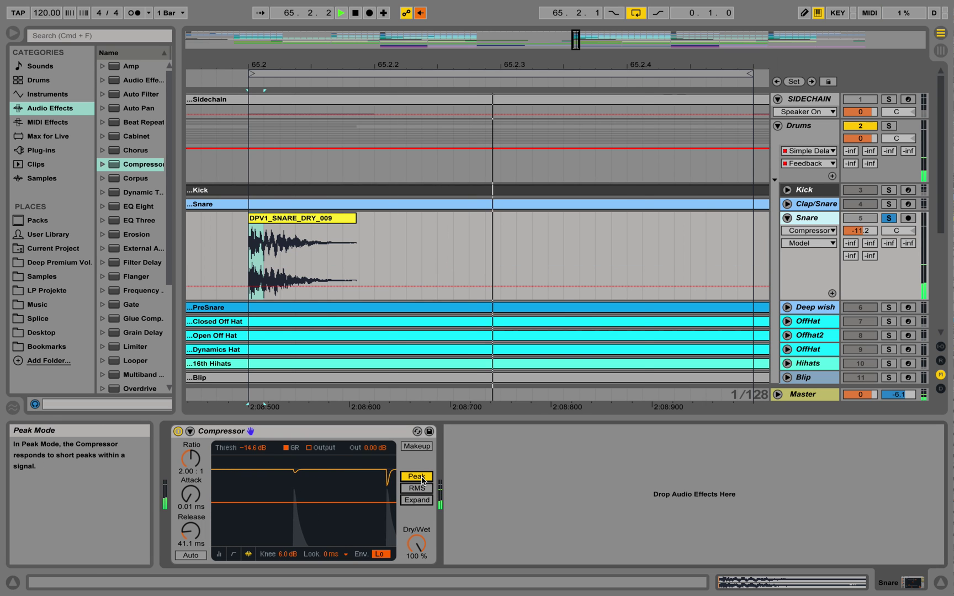
left_click(424, 489)
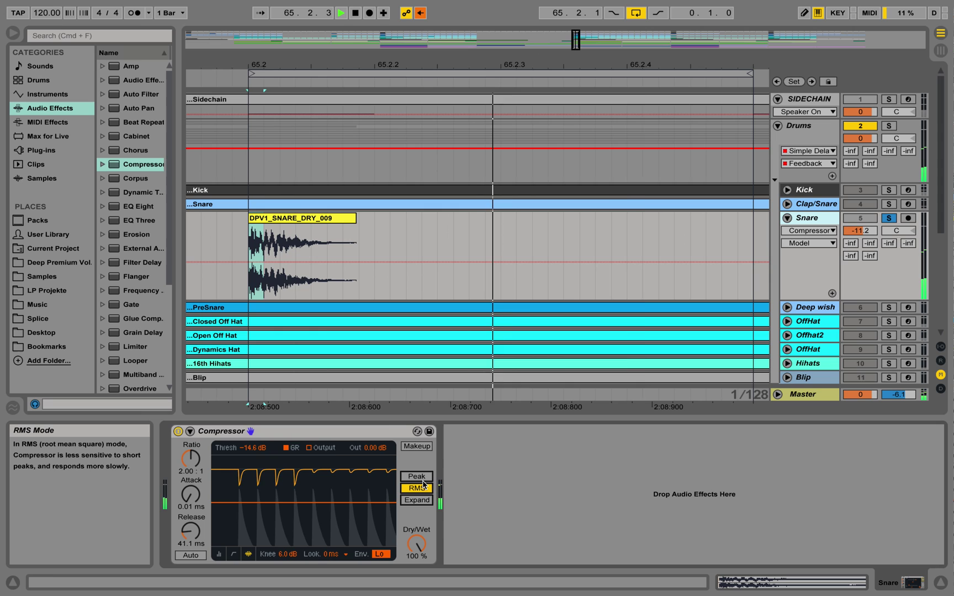
left_click(420, 476)
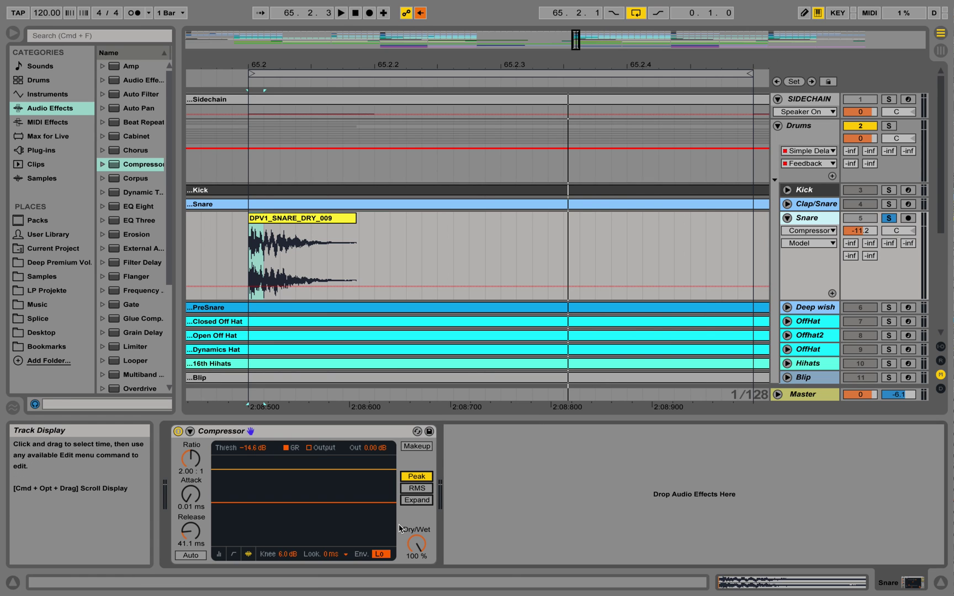
Step: Switch to Expand mode at 1:1.15 and lower the threshold to -35.0 dB while playing
left_click(418, 501)
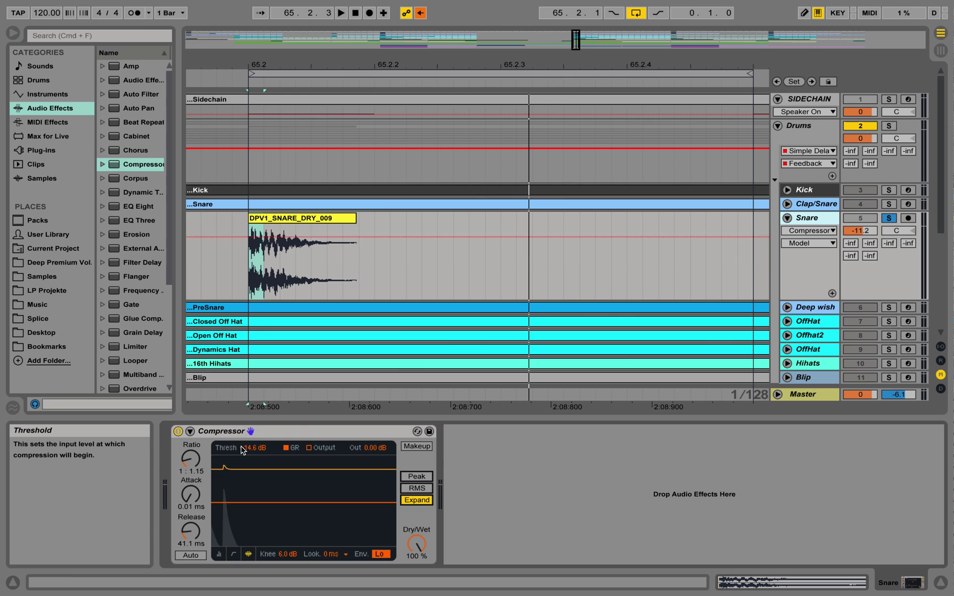
left_click_drag(222, 447, 247, 508)
key("space")
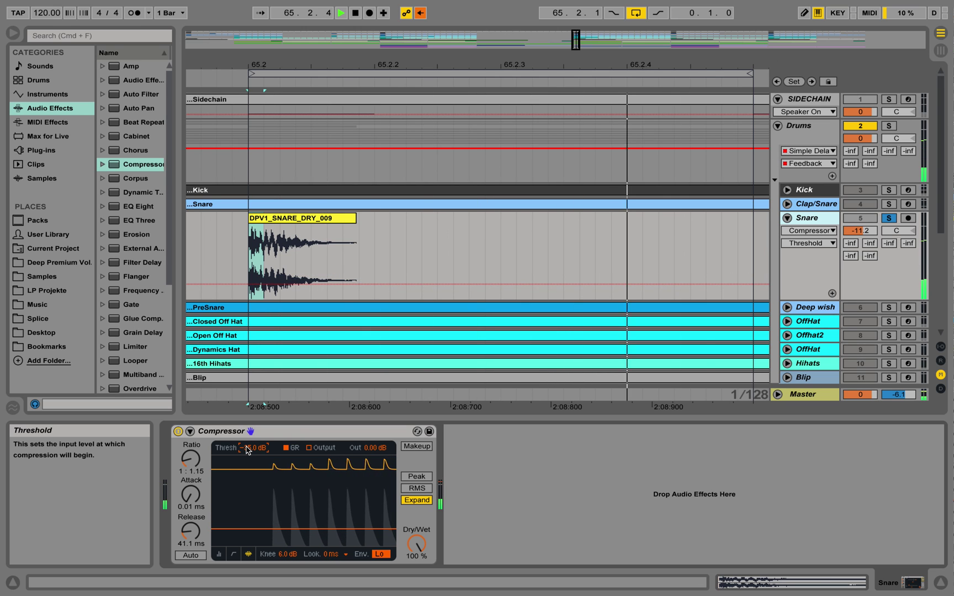
key("space")
left_click(324, 315)
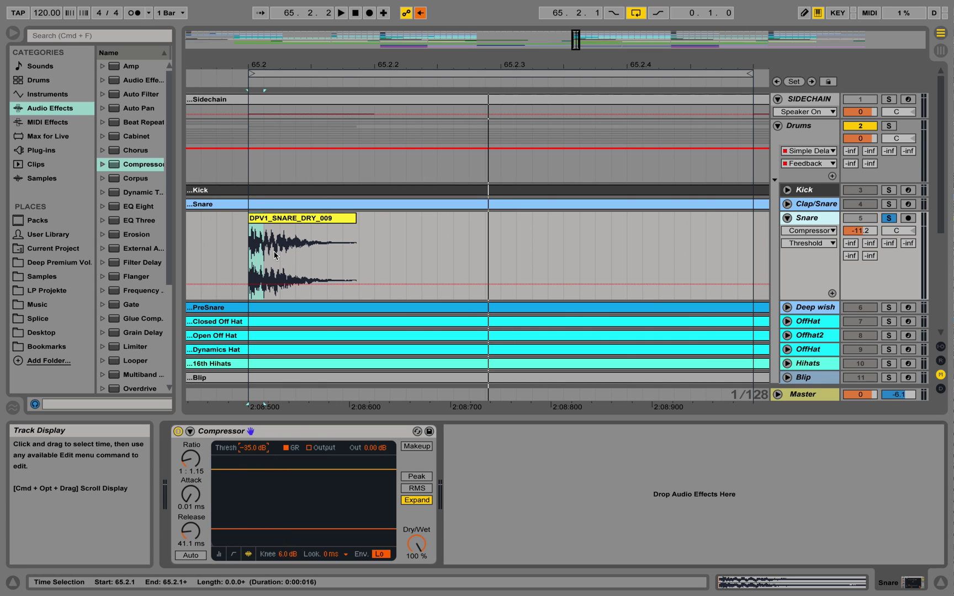
left_click(418, 477)
key("space")
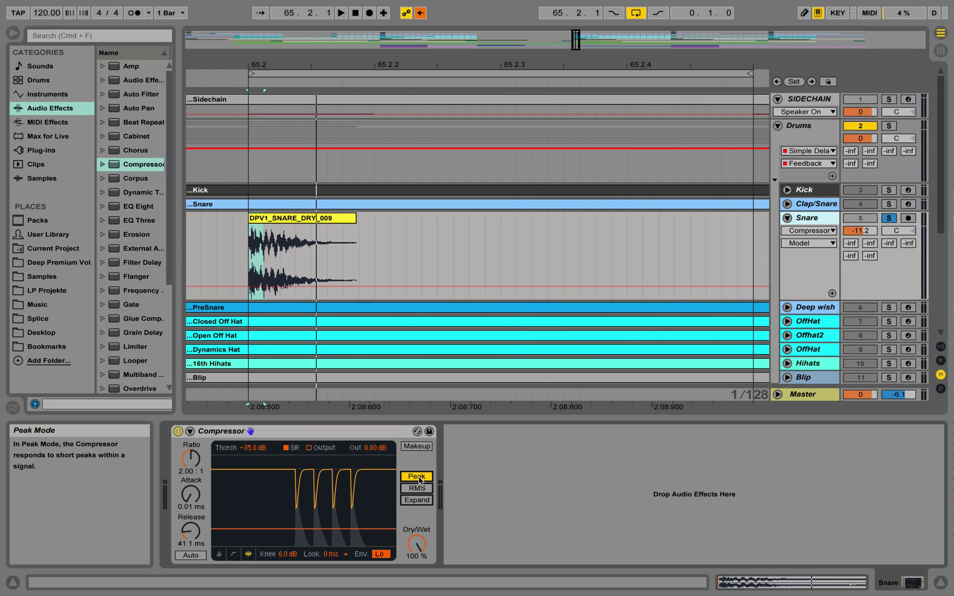
left_click(417, 500)
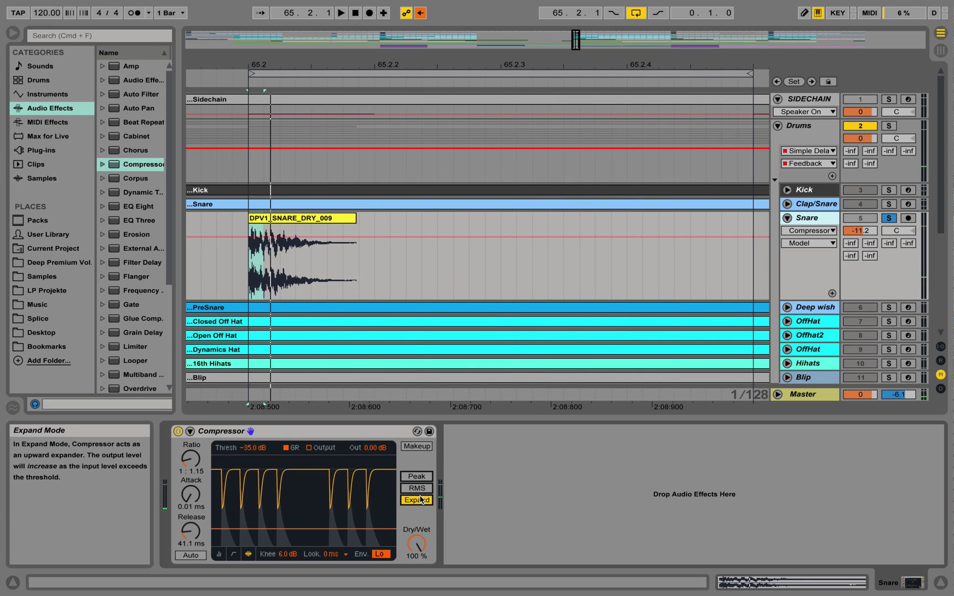
key("space")
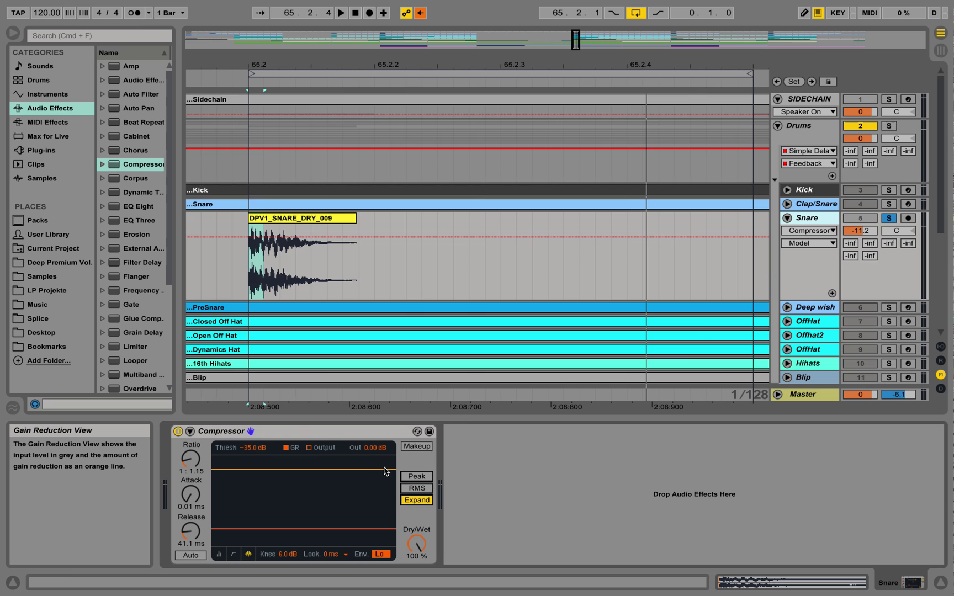
Step: Turn automatic makeup gain on and back off, then select the Out gain value for editing
left_click(419, 447)
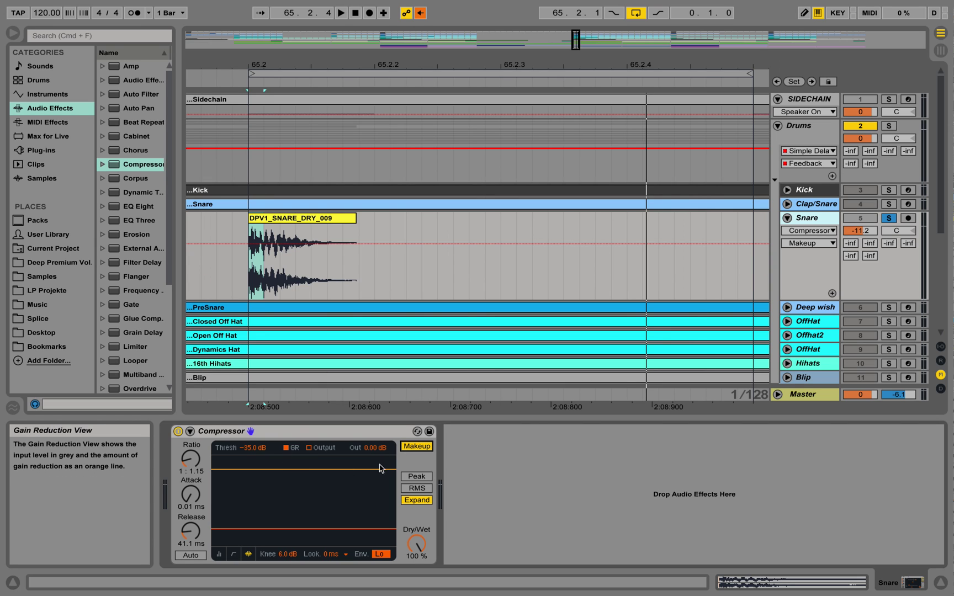
left_click(416, 446)
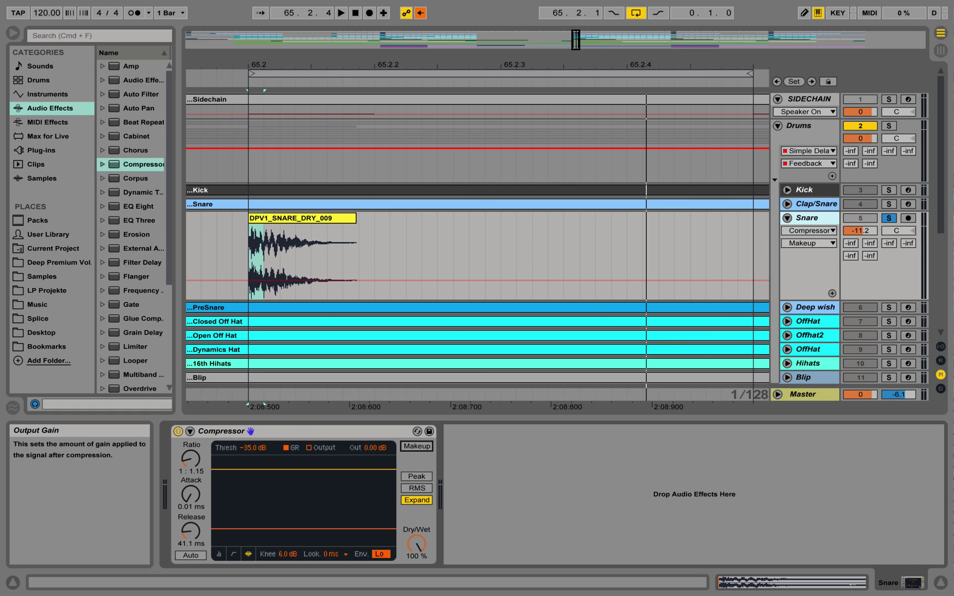
left_click(375, 447)
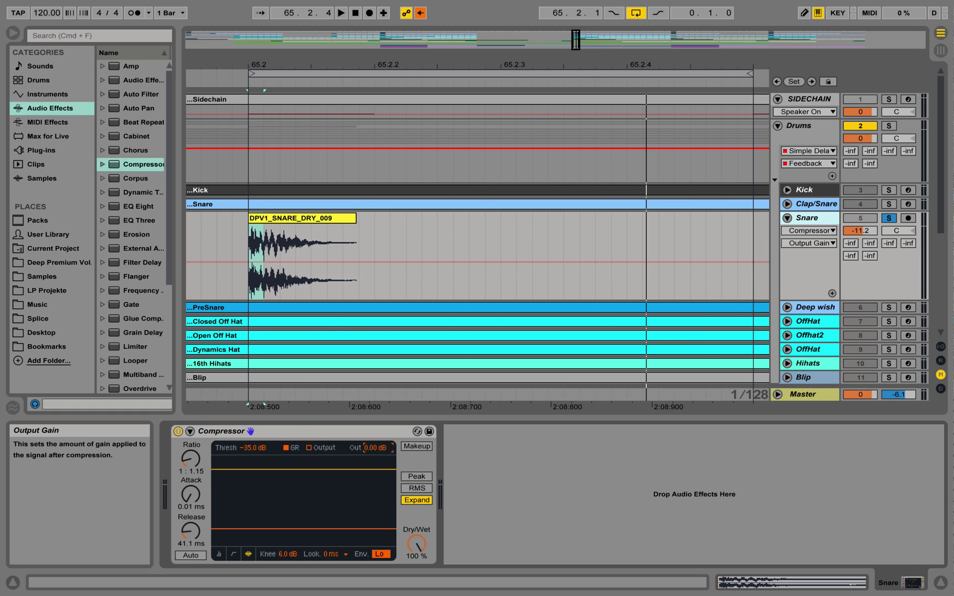
Step: Switch back to Peak mode and raise the ratio to 8.40 : 1 while the snare plays
left_click(416, 476)
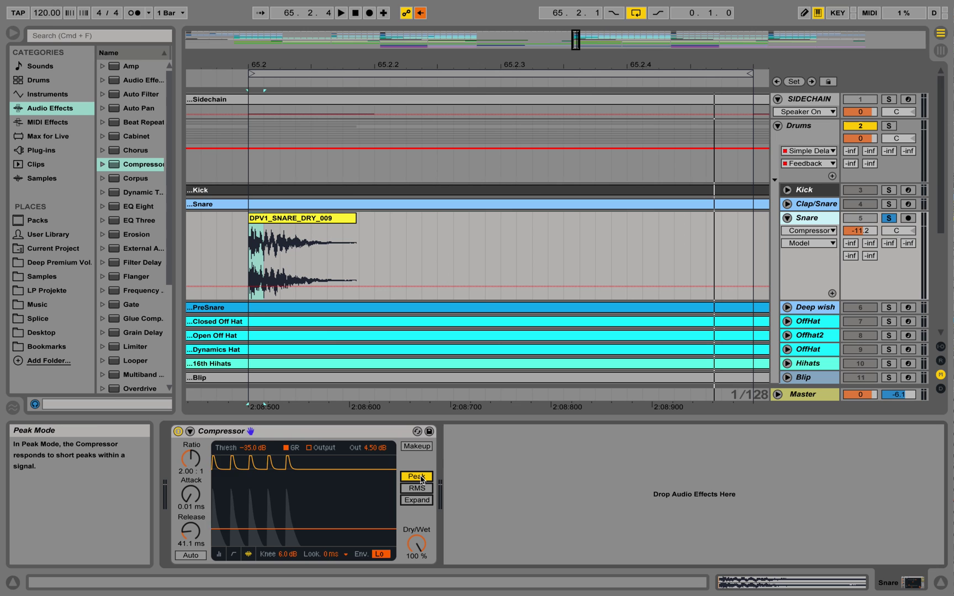
key("space")
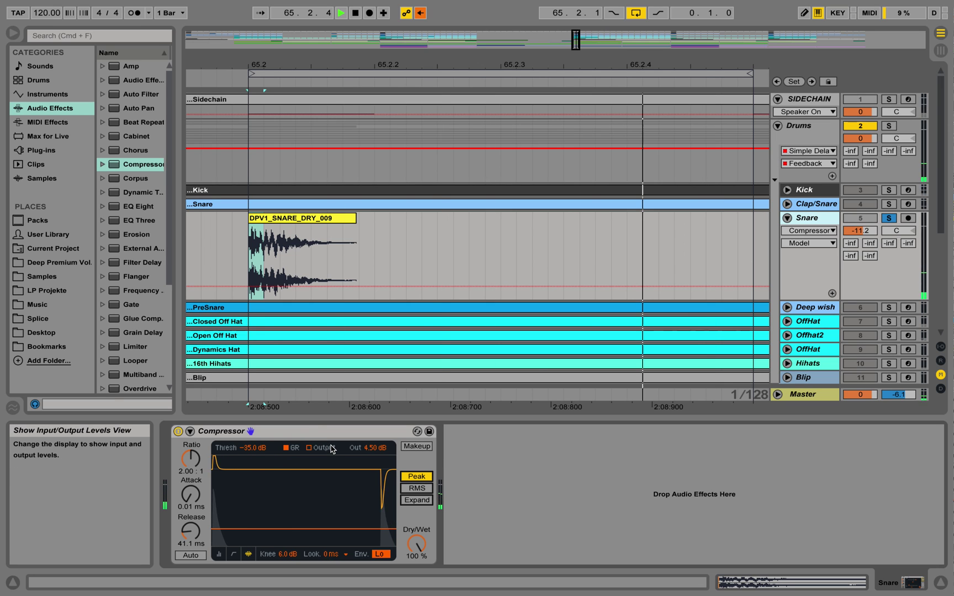
left_click_drag(190, 458, 190, 428)
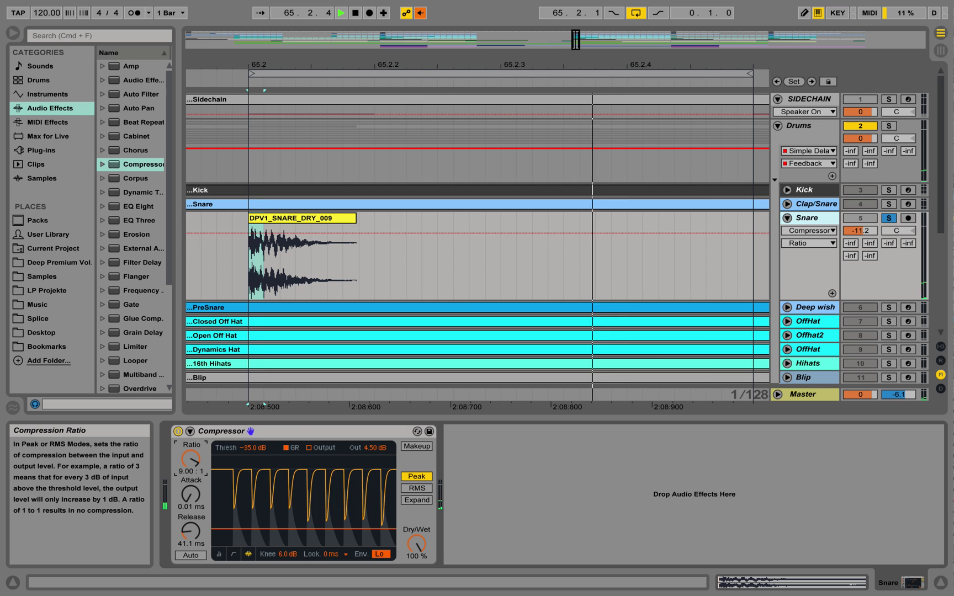
key("space")
key("space")
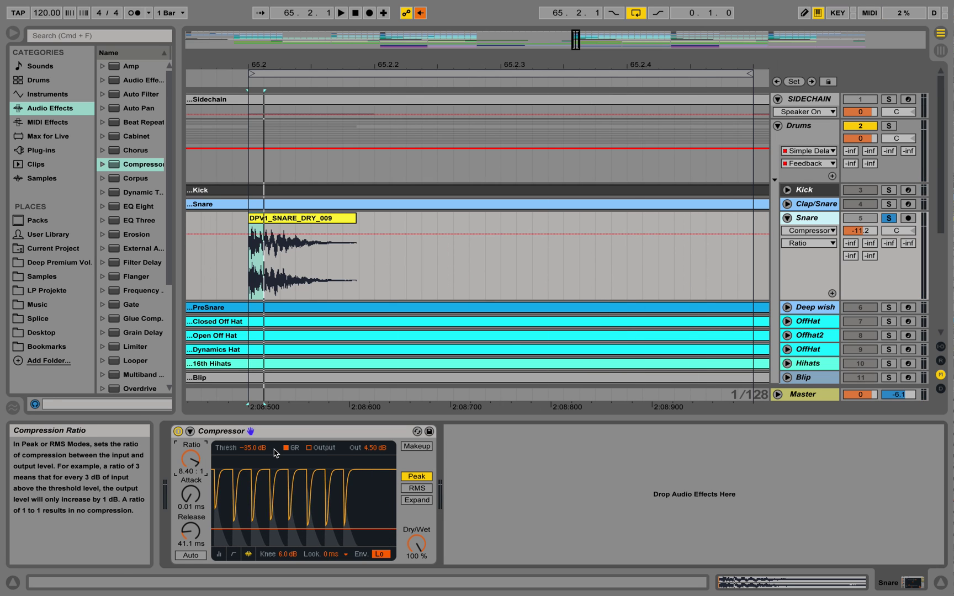
Step: Push the Compressor's output gain up to 28.1 dB
left_click_drag(371, 447, 371, 391)
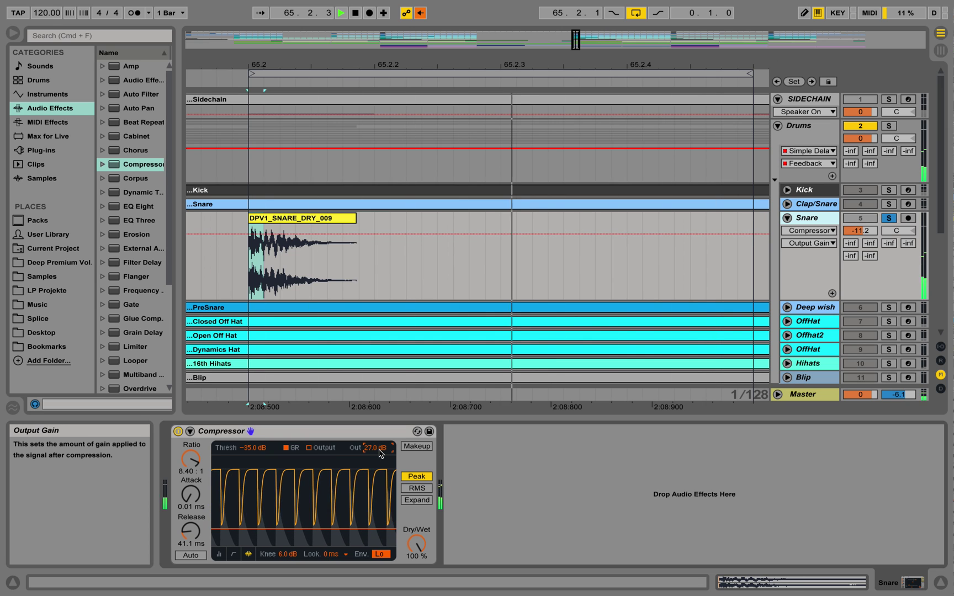
key("space")
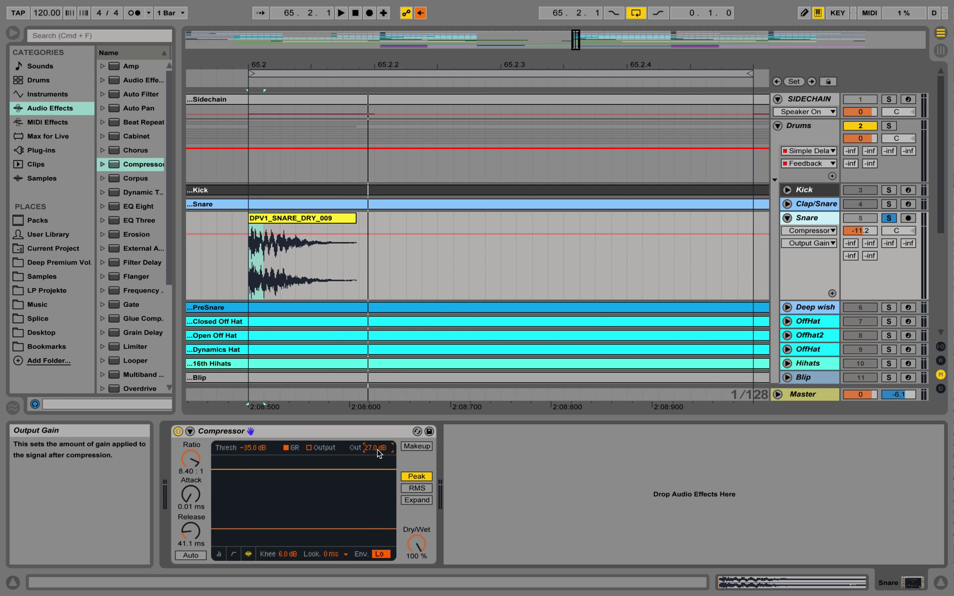
left_click_drag(374, 448, 374, 444)
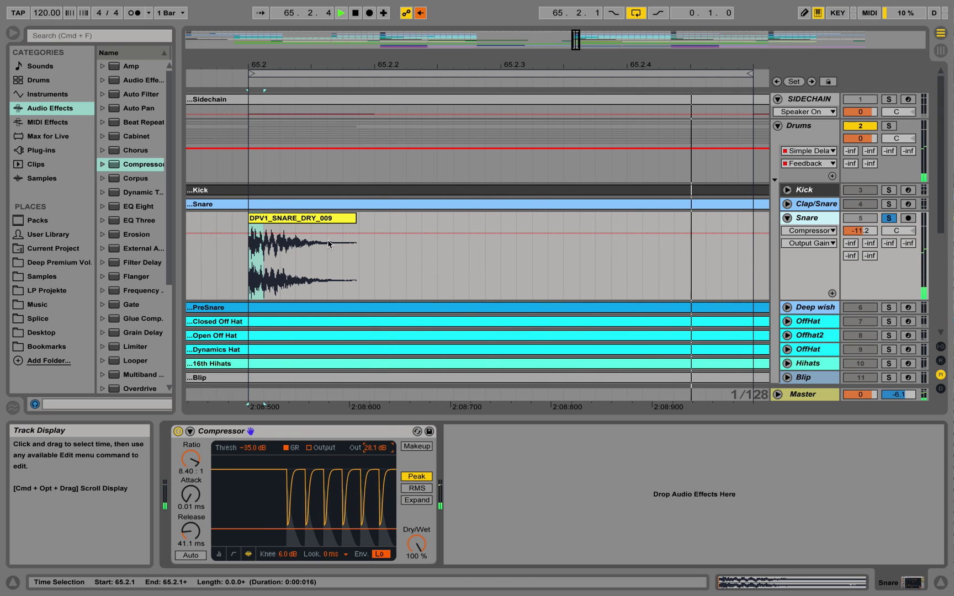
left_click(179, 432)
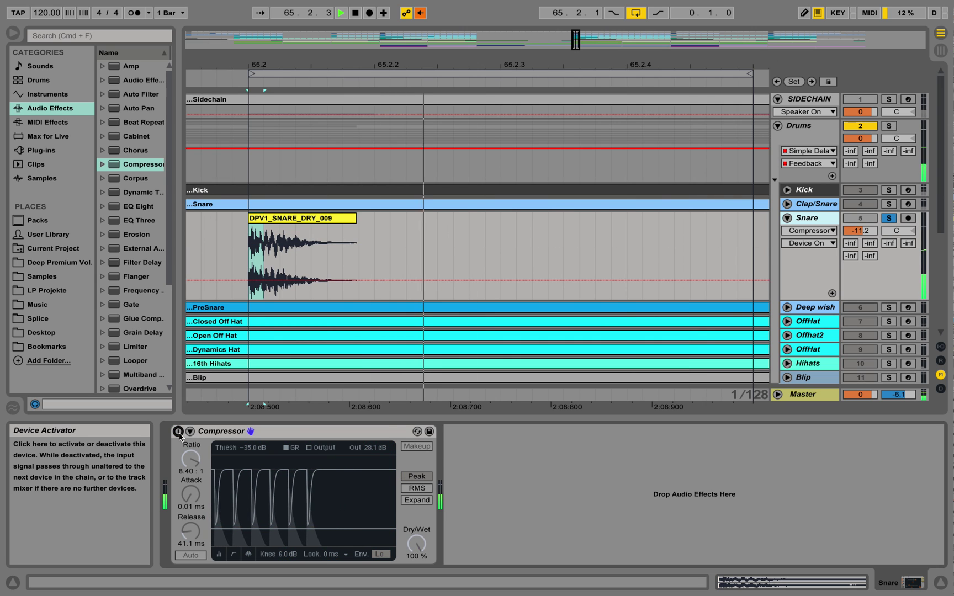
left_click(179, 433)
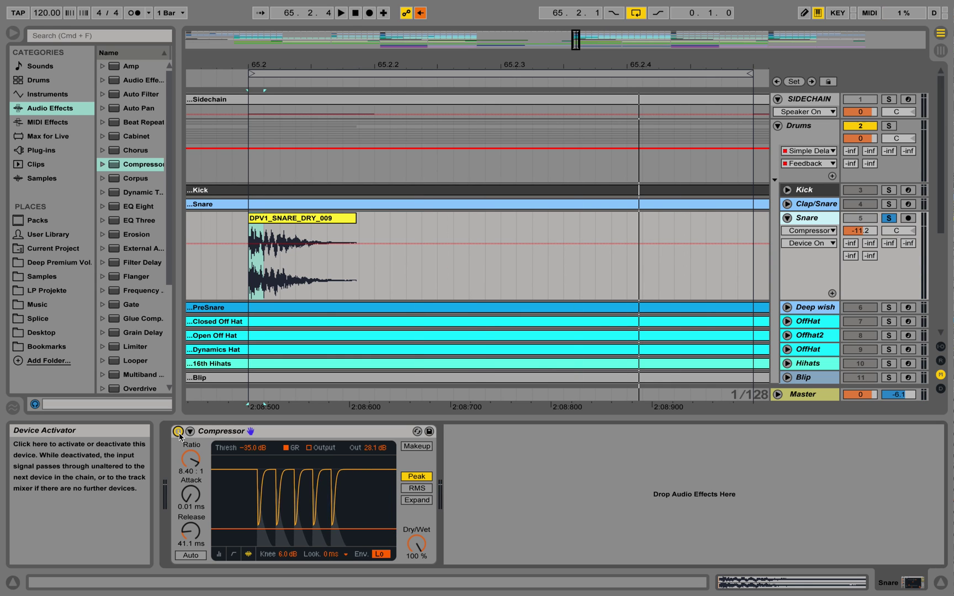
left_click(341, 289)
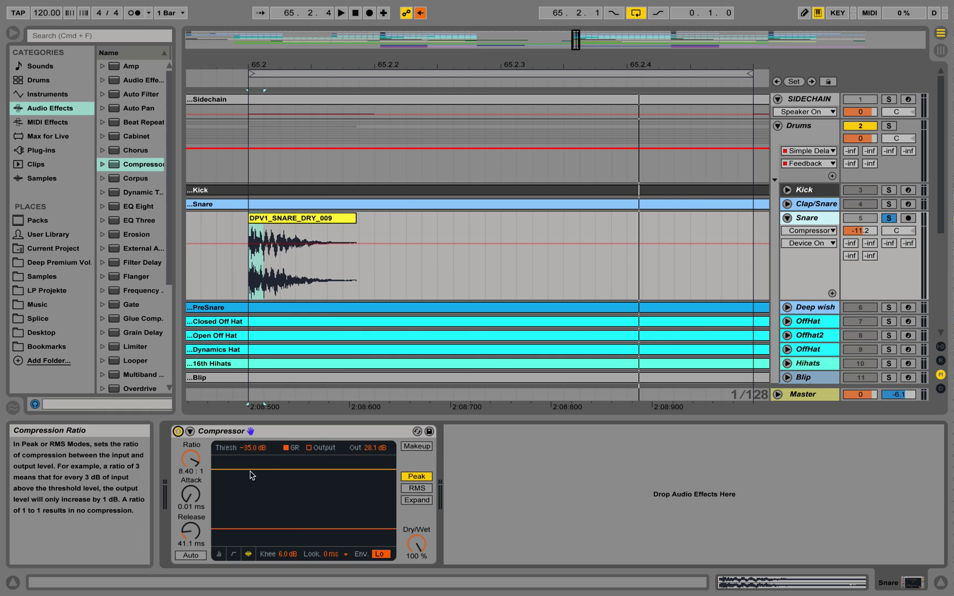
Step: Switch the Compressor display to the transfer curve view
left_click(283, 555)
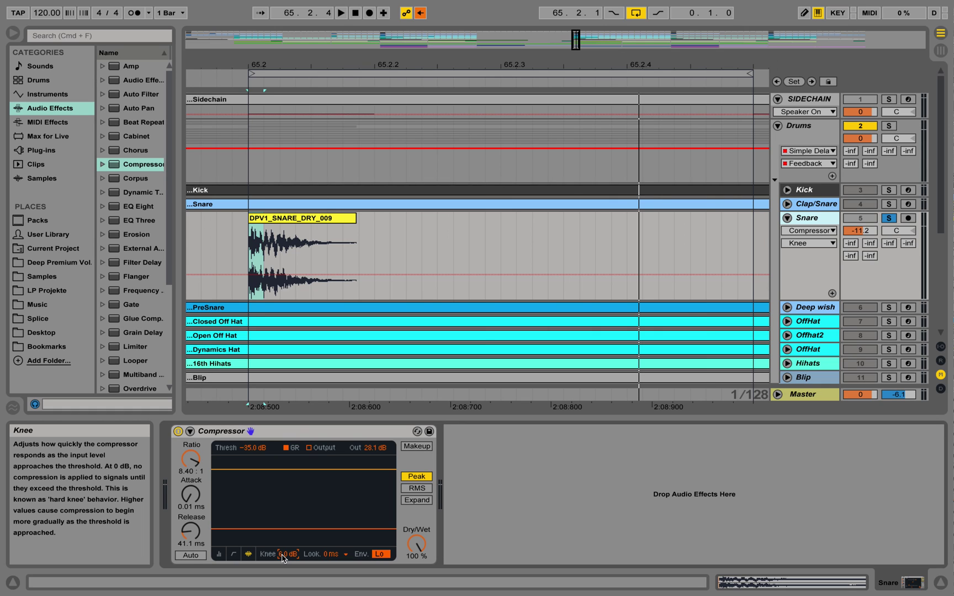
left_click(219, 554)
left_click(233, 554)
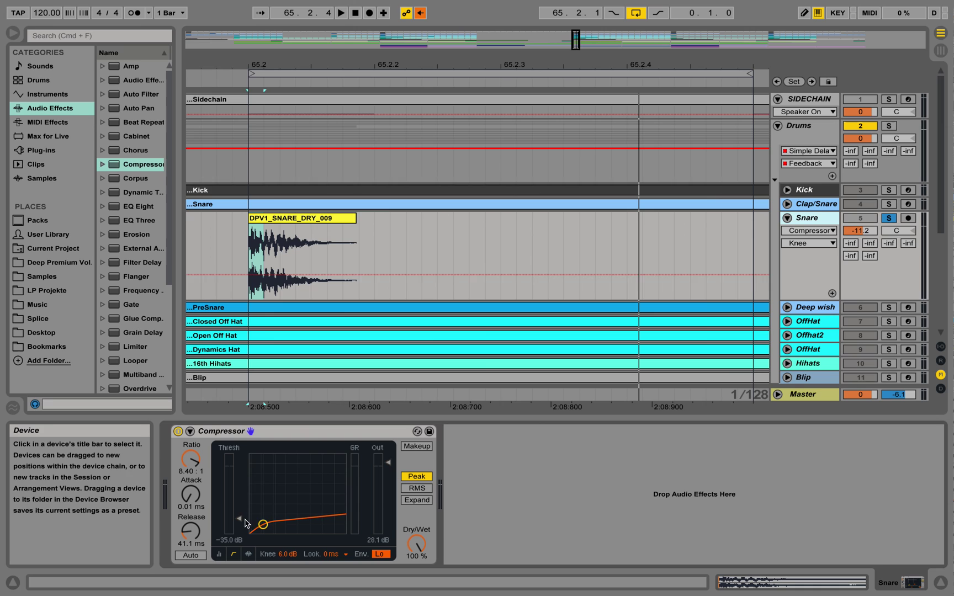
Step: Raise the threshold to -17.9 dB and settle the knee at a hard 0.0 dB after trying about 17 dB
left_click_drag(264, 524, 298, 495)
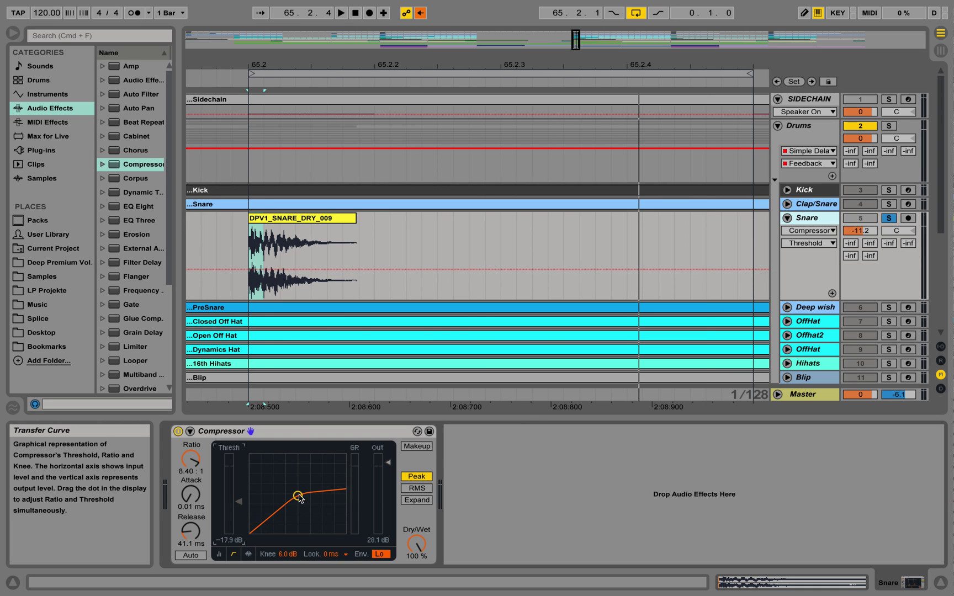
left_click_drag(280, 554, 279, 528)
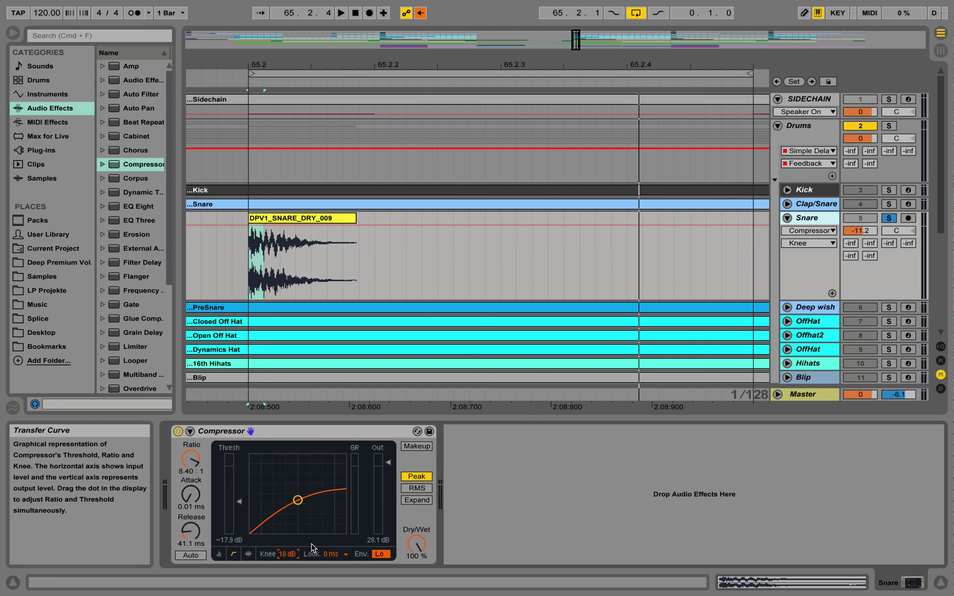
left_click_drag(296, 554, 295, 594)
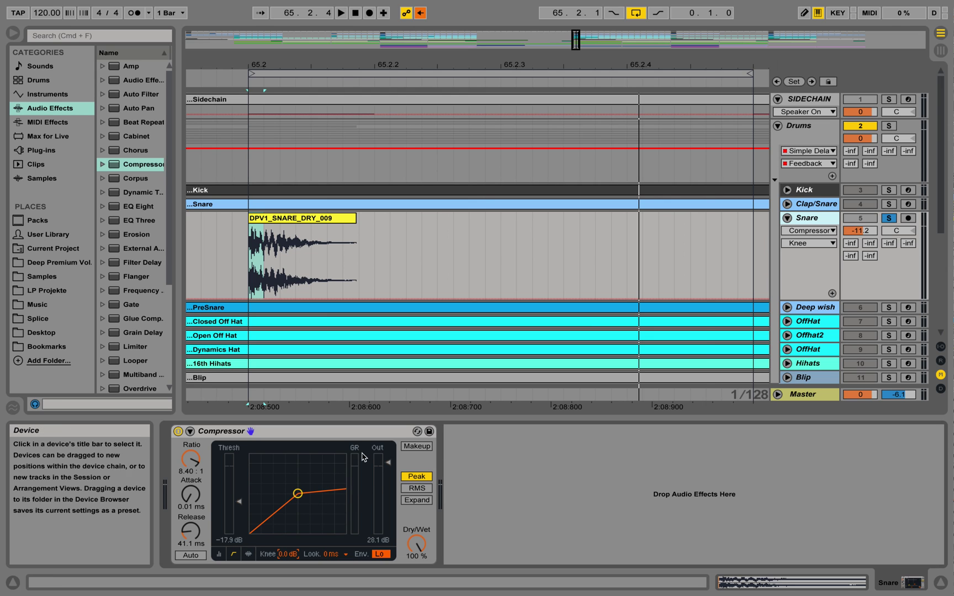
Step: While the snare plays, lower the output gain and try Expand mode
key("space")
mouse_move(388, 463)
left_mouse_down()
mouse_move(389, 487)
mouse_move(389, 479)
left_mouse_up()
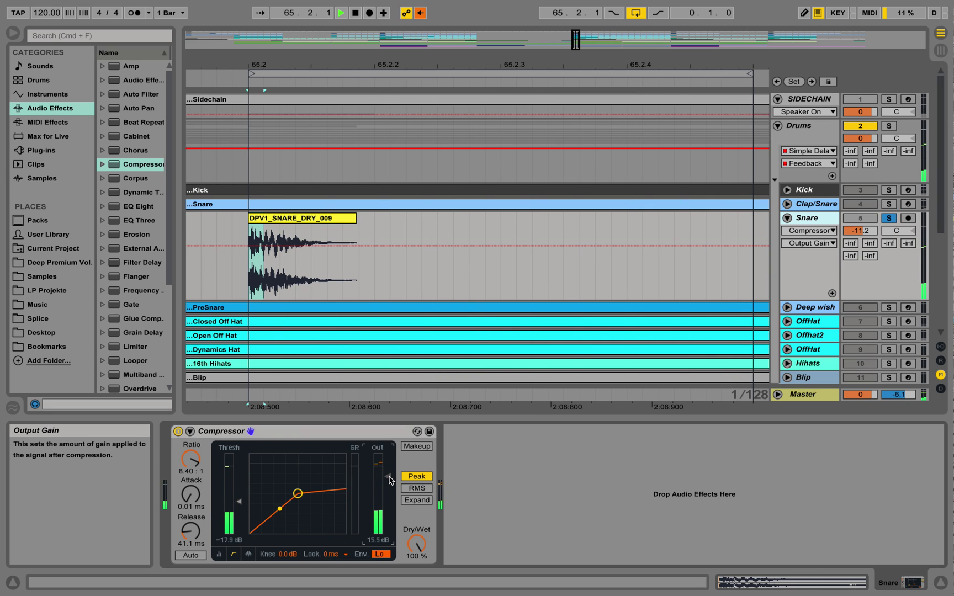
left_click(416, 501)
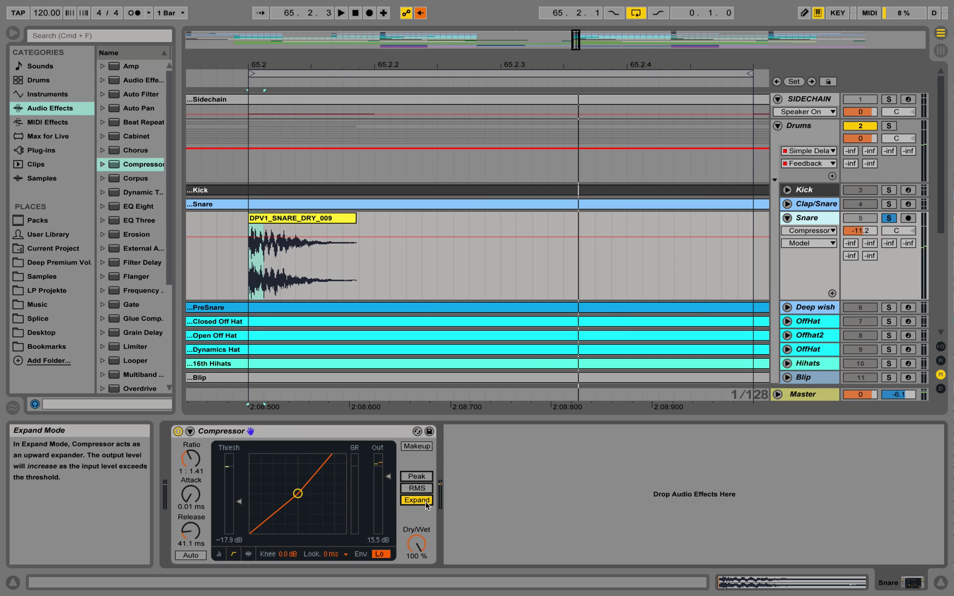
left_click_drag(388, 476, 390, 499)
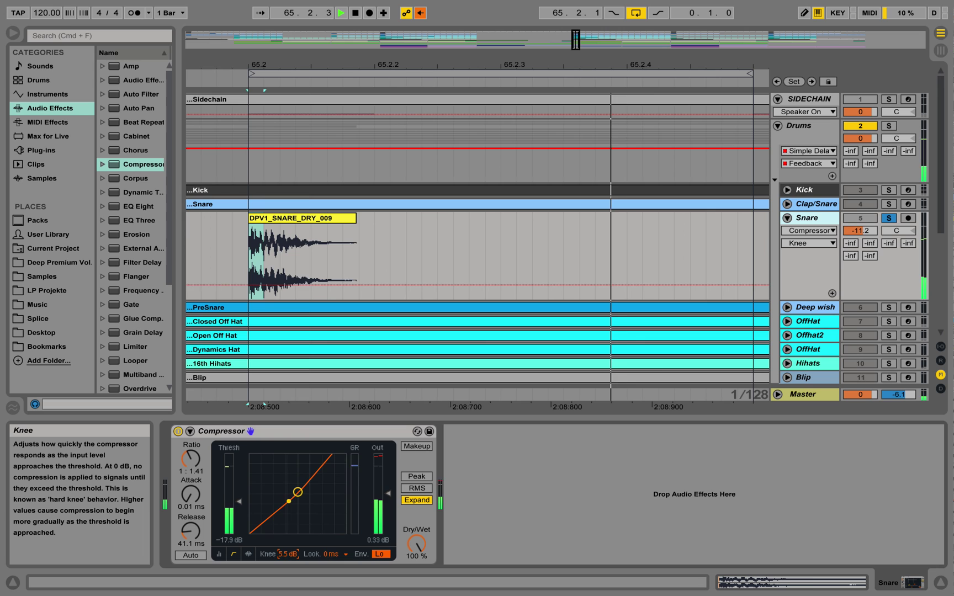
Step: Return to Peak mode with the knee softened to 18 dB
mouse_move(287, 553)
left_mouse_down()
mouse_move(287, 530)
mouse_move(287, 554)
left_mouse_up()
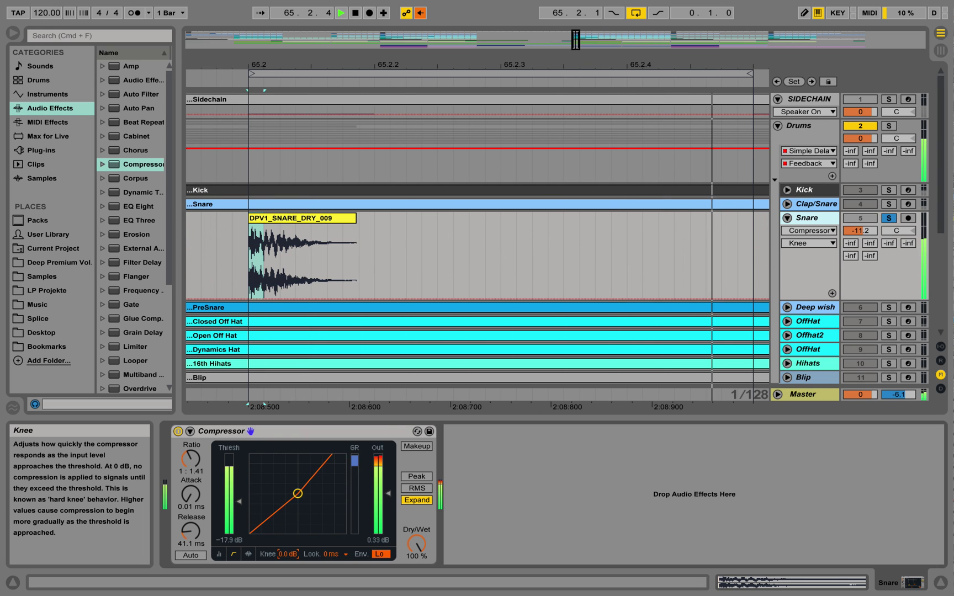
left_click(416, 475)
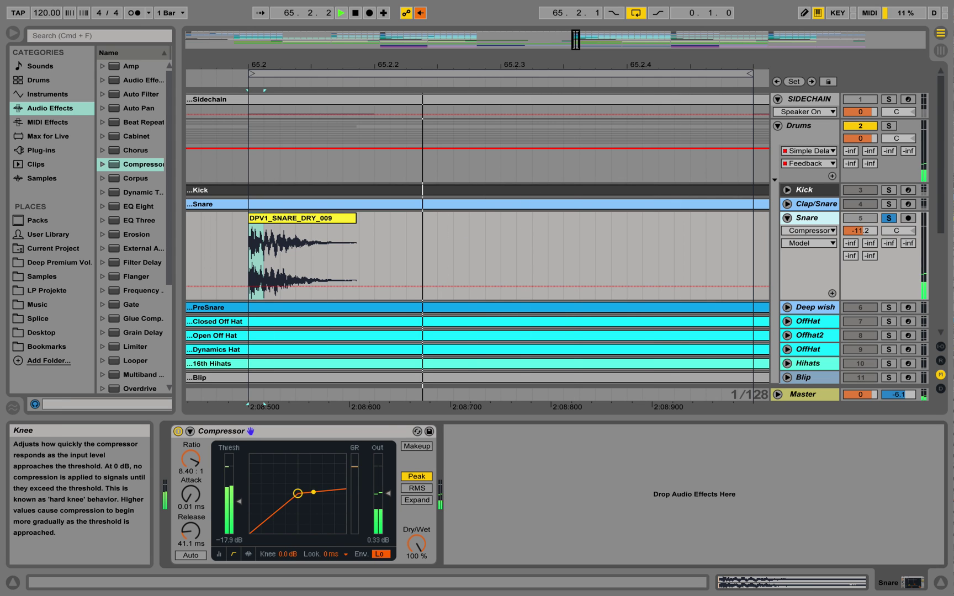
left_click_drag(291, 554, 291, 530)
key("space")
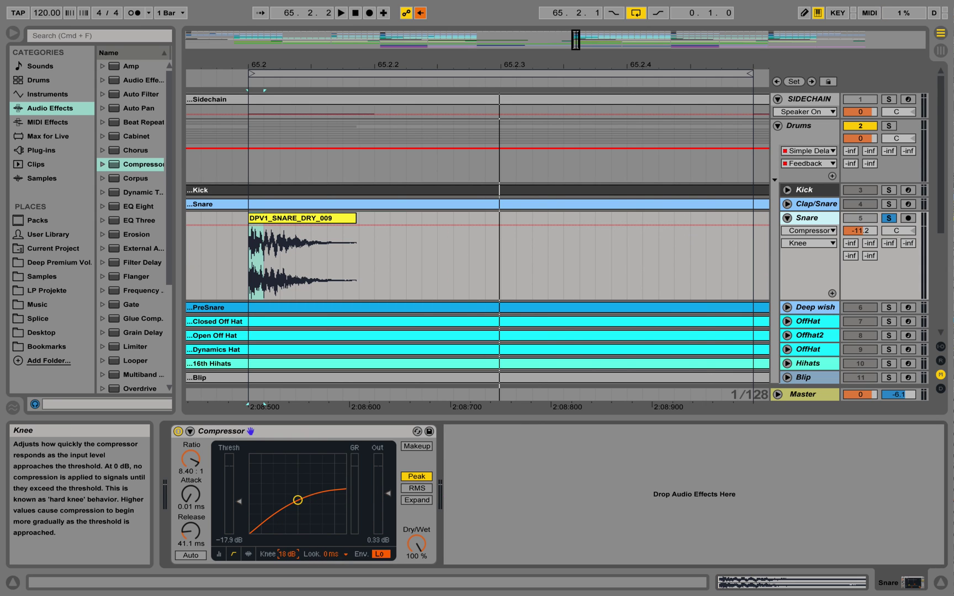
Step: Compare knee settings of about 1.5 and 15 dB, ending on a hard 0.0 dB knee
left_click_drag(288, 554, 288, 574)
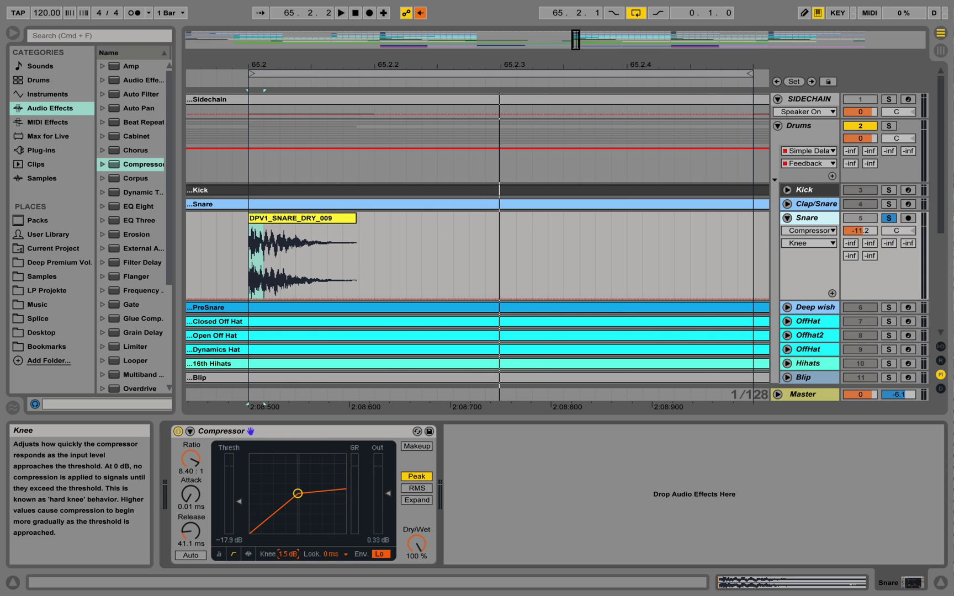
left_click_drag(286, 554, 286, 524)
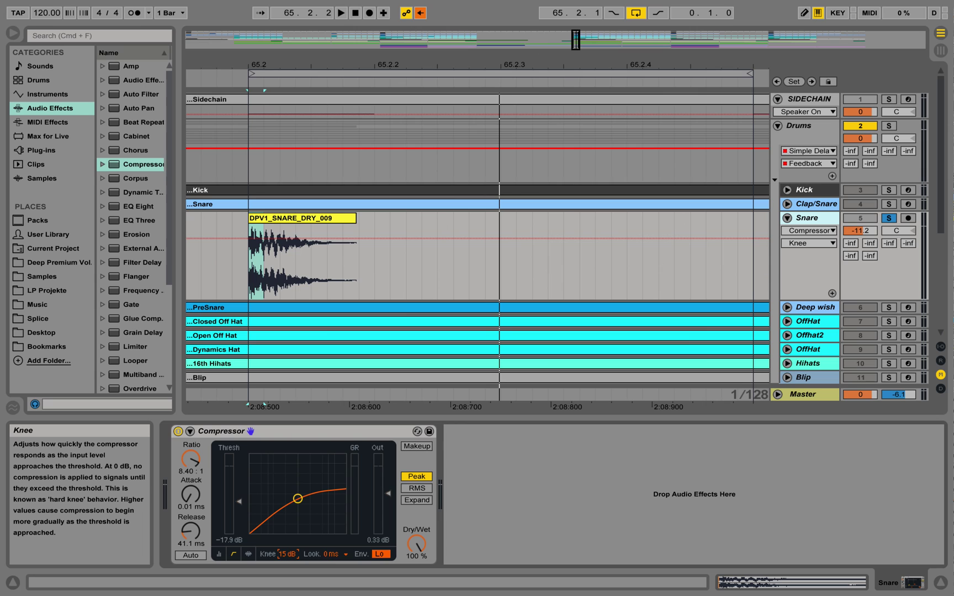
left_click_drag(286, 553, 287, 579)
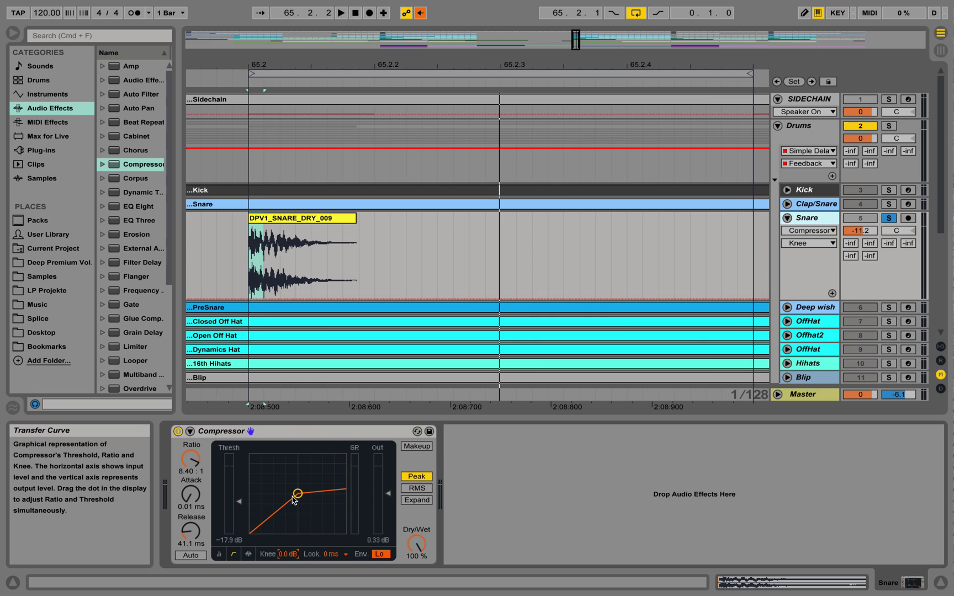
Step: During playback, sweep Dry/Wet down and back to 100%, with output gain raised to 8.26 dB
left_click(419, 543)
left_click_drag(420, 544, 420, 510)
key("space")
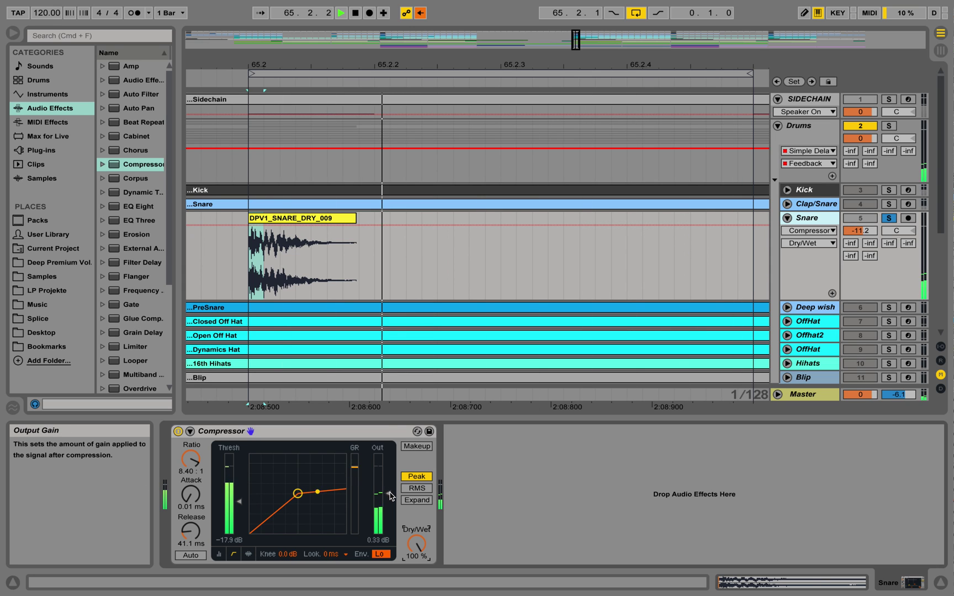
left_click_drag(380, 493, 379, 479)
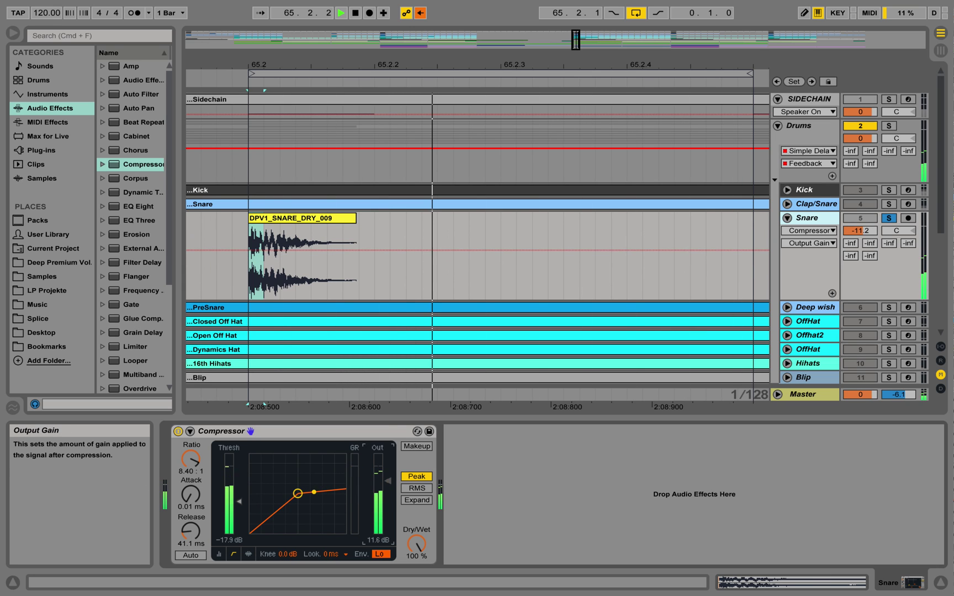
left_click_drag(420, 546, 419, 579)
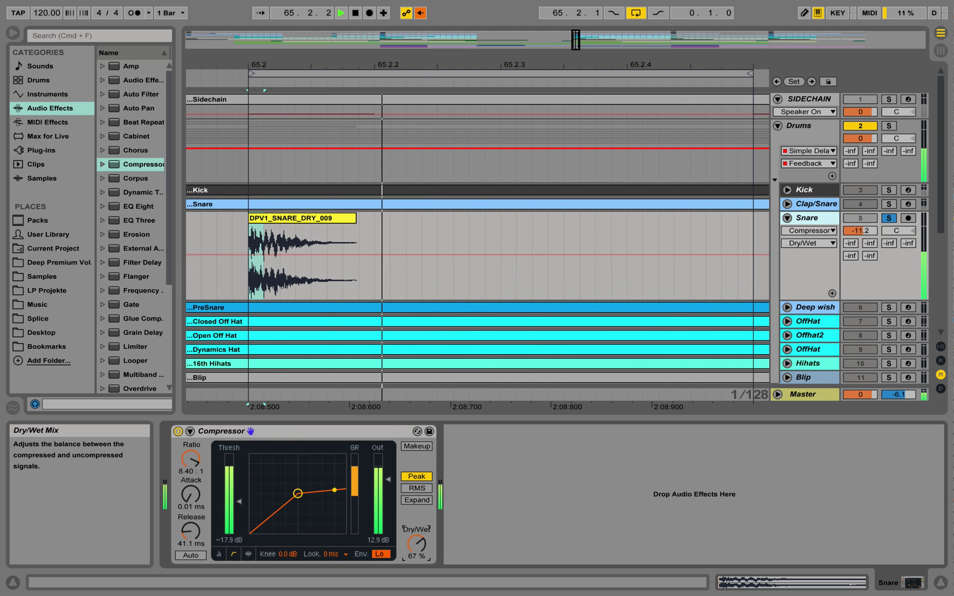
left_click_drag(420, 580, 419, 547)
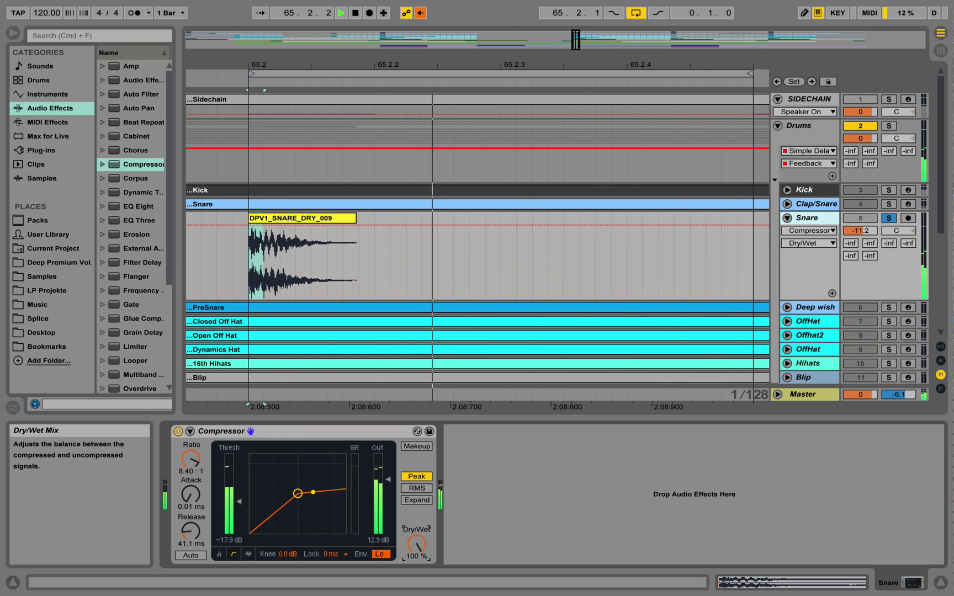
Step: Lower the threshold to -36.5 dB, raise output gain to 20.8 dB, and restore Dry/Wet to 100%
left_click_drag(239, 501, 239, 519)
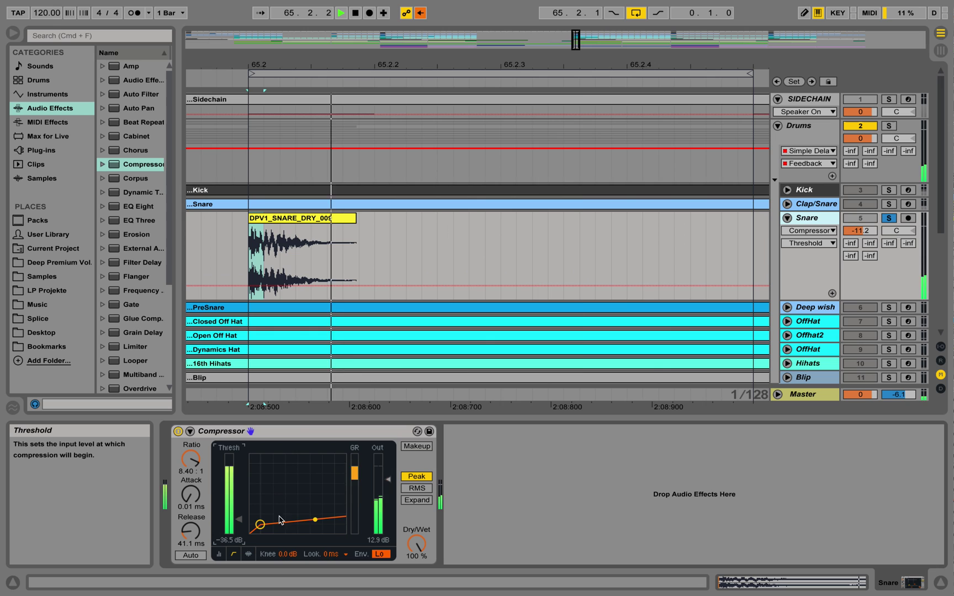
left_click_drag(388, 479, 388, 470)
left_click_drag(415, 528, 415, 579)
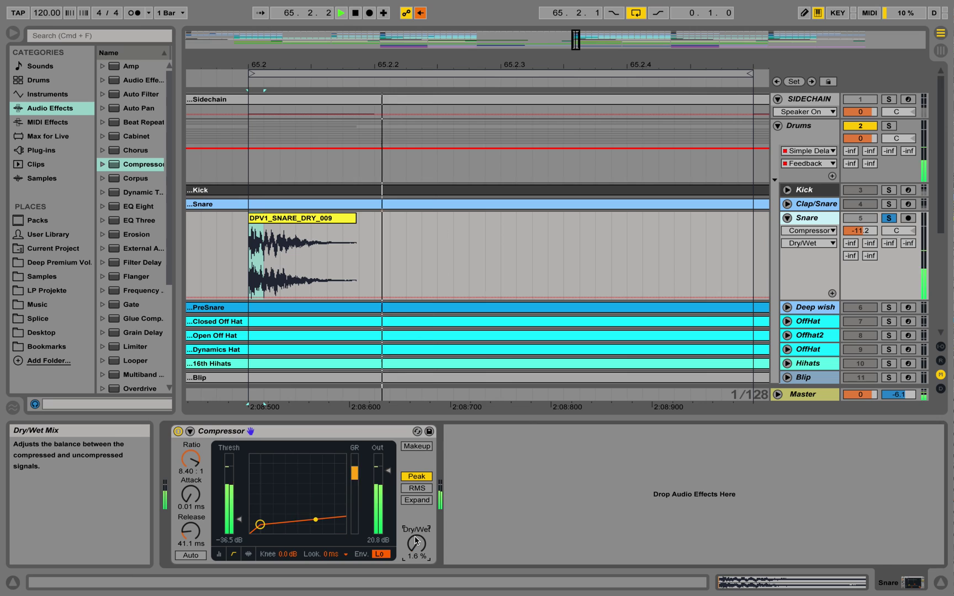
key("space")
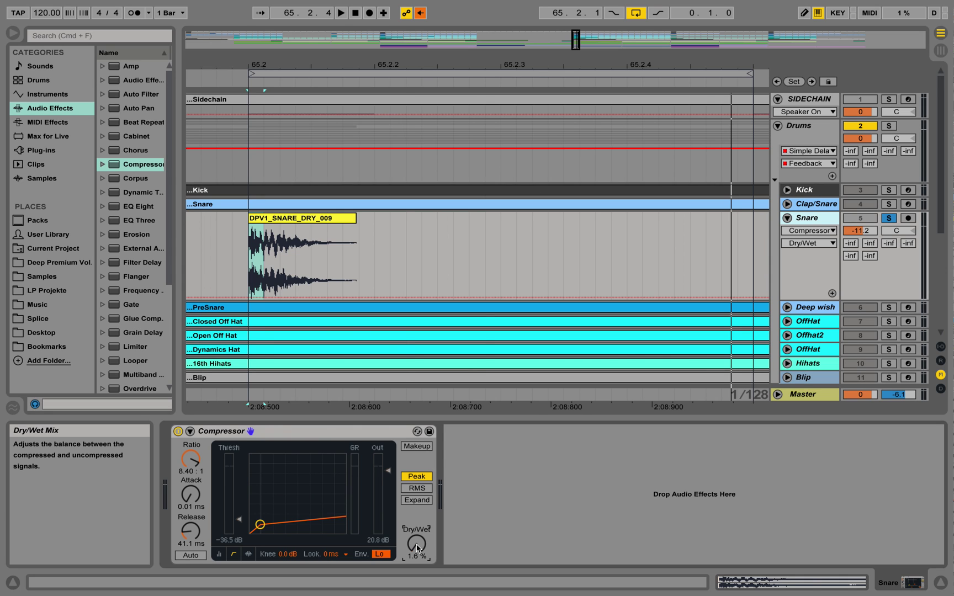
key("space")
left_click_drag(417, 547, 417, 491)
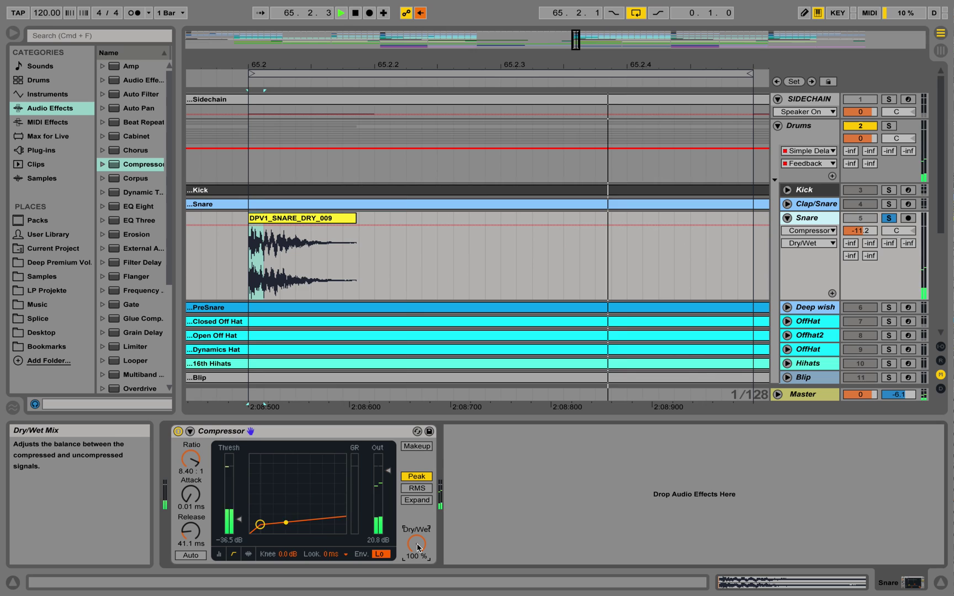
key("space")
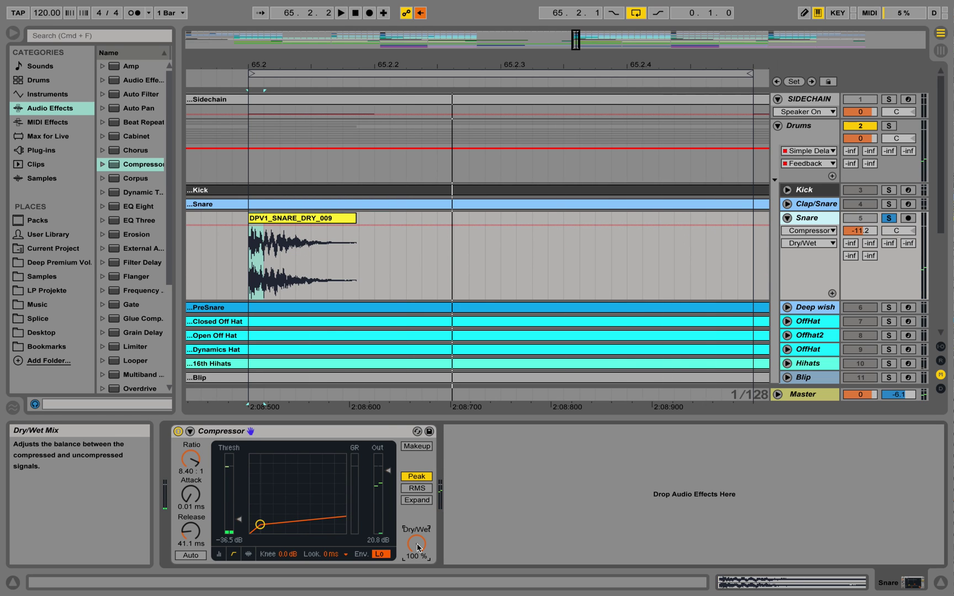